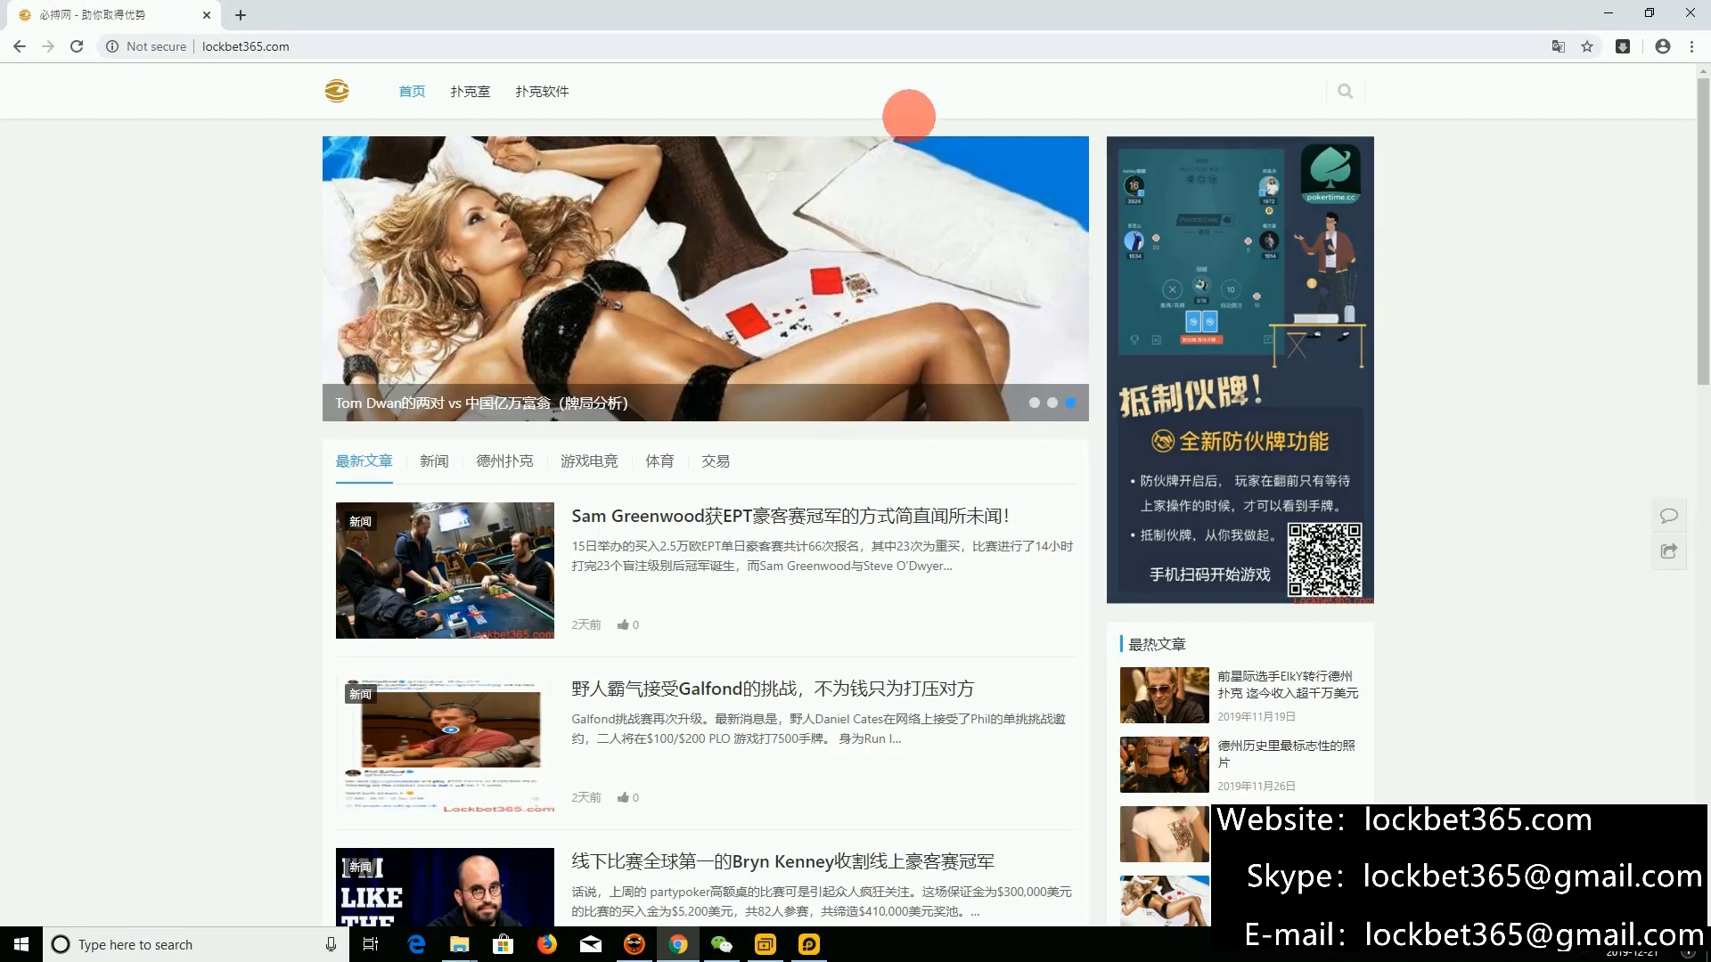
Step: From the 扑克软件 page, open LDPlayer's 软件下载 link in a new tab
click(441, 44)
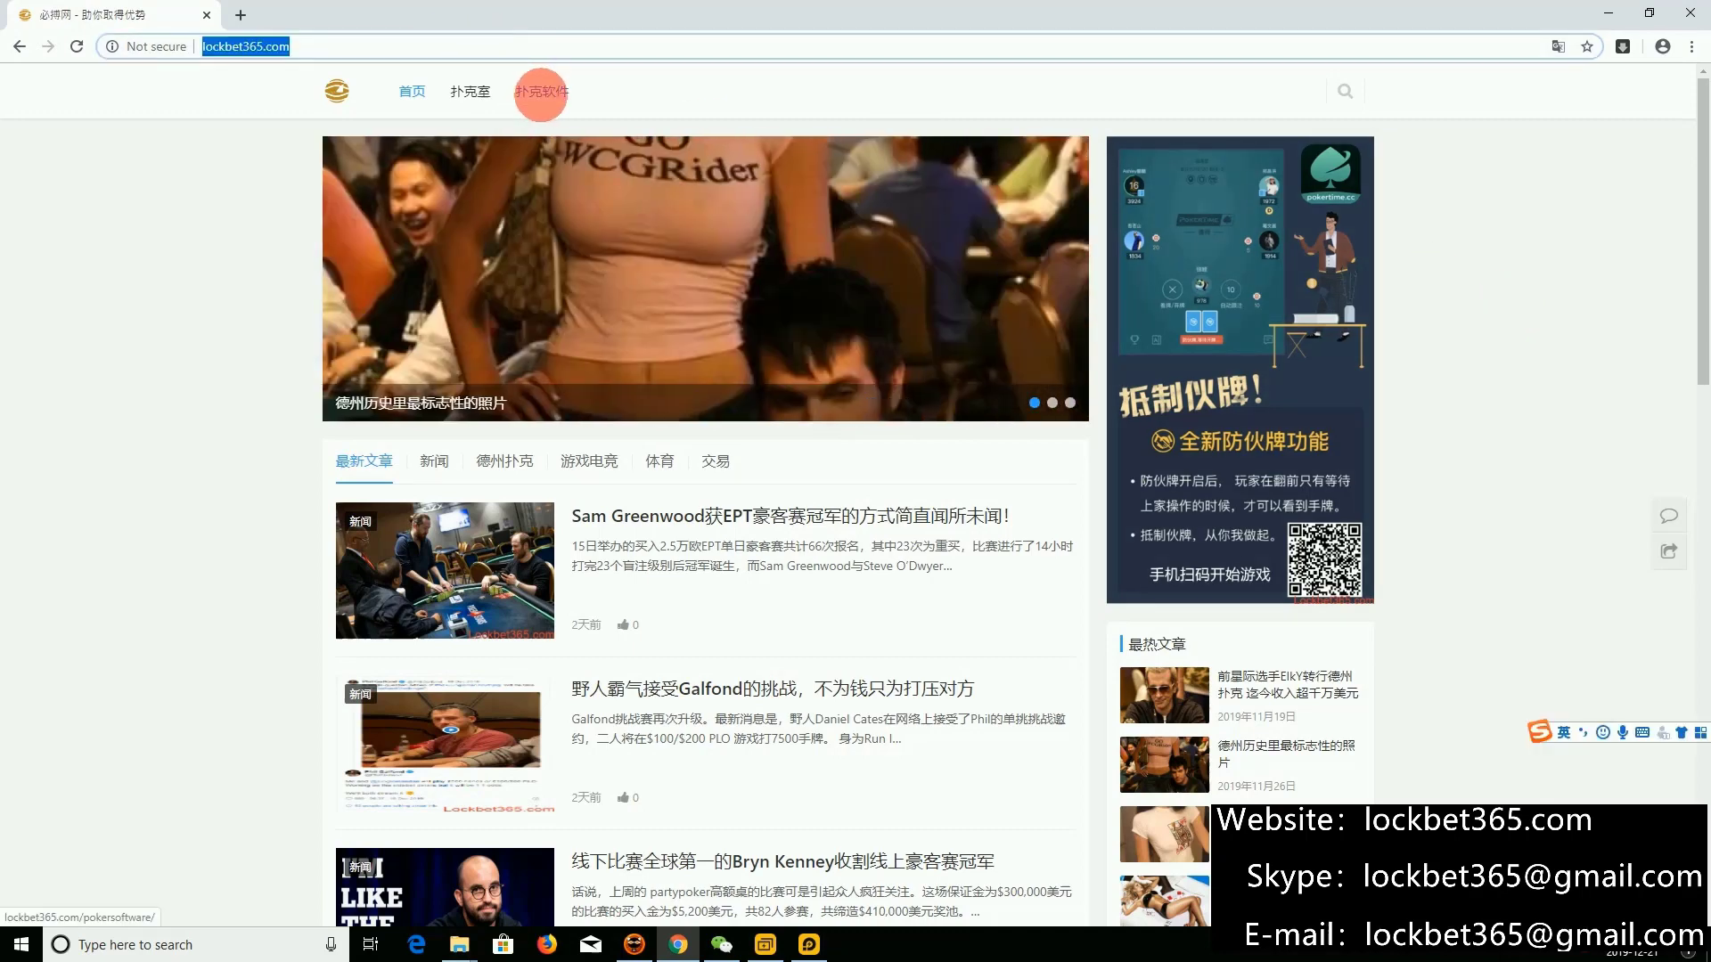
click(538, 91)
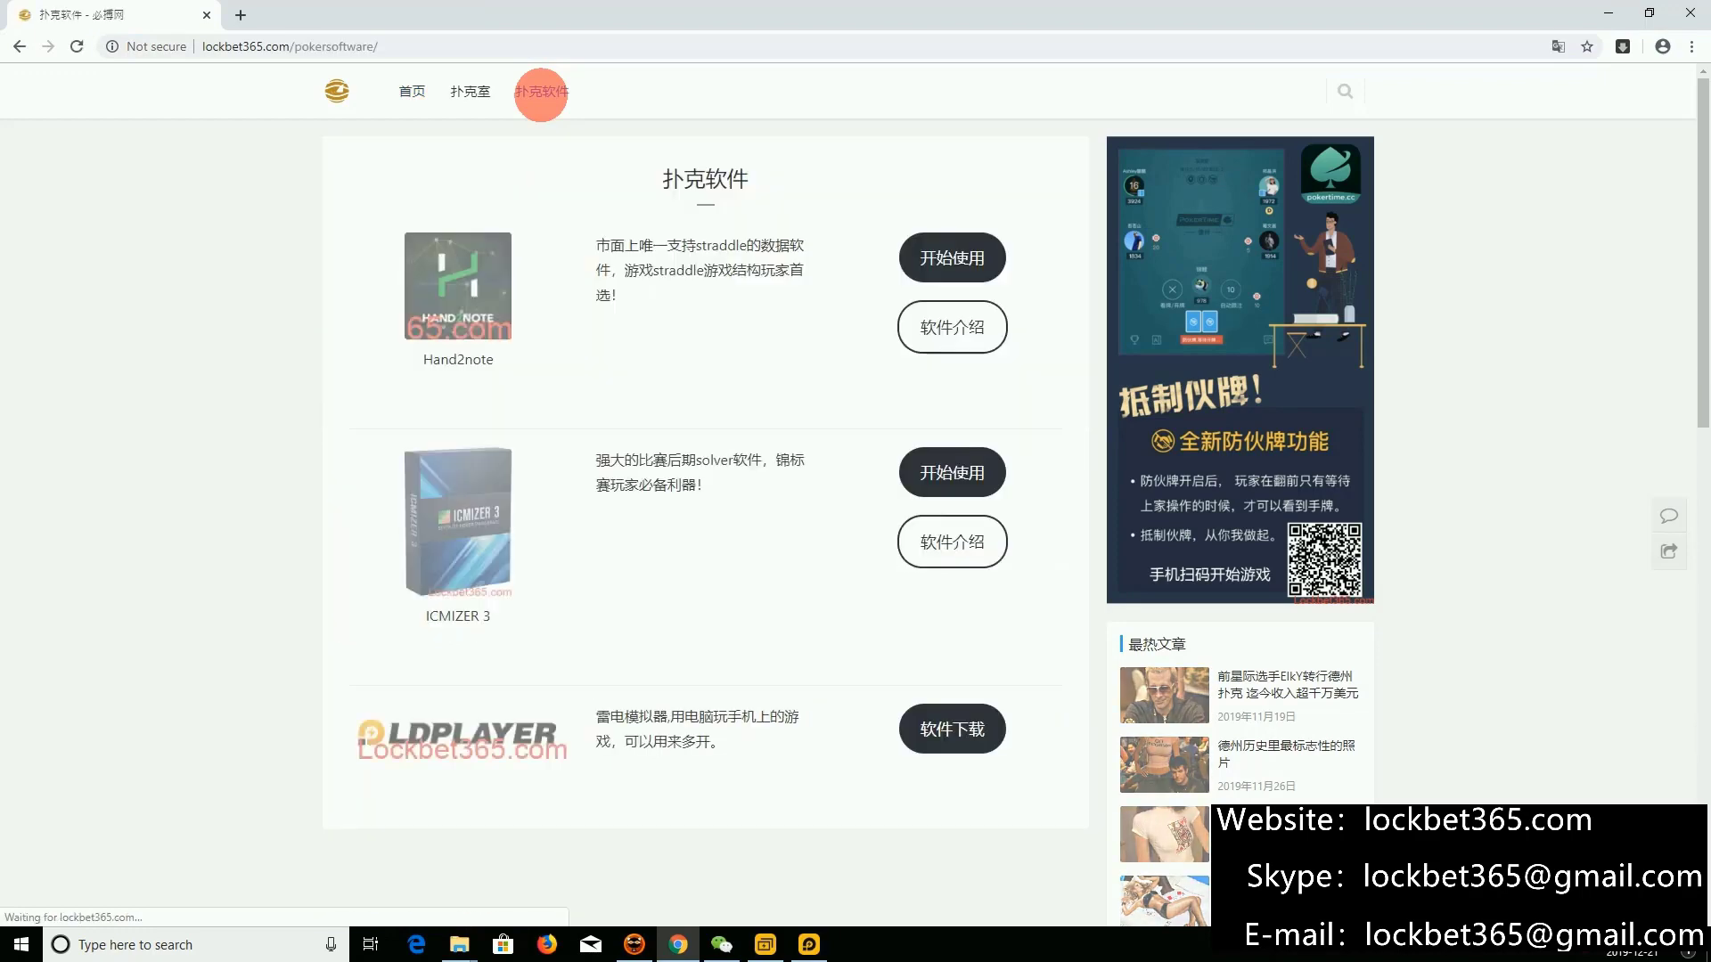
scroll(506, 542, down, 2)
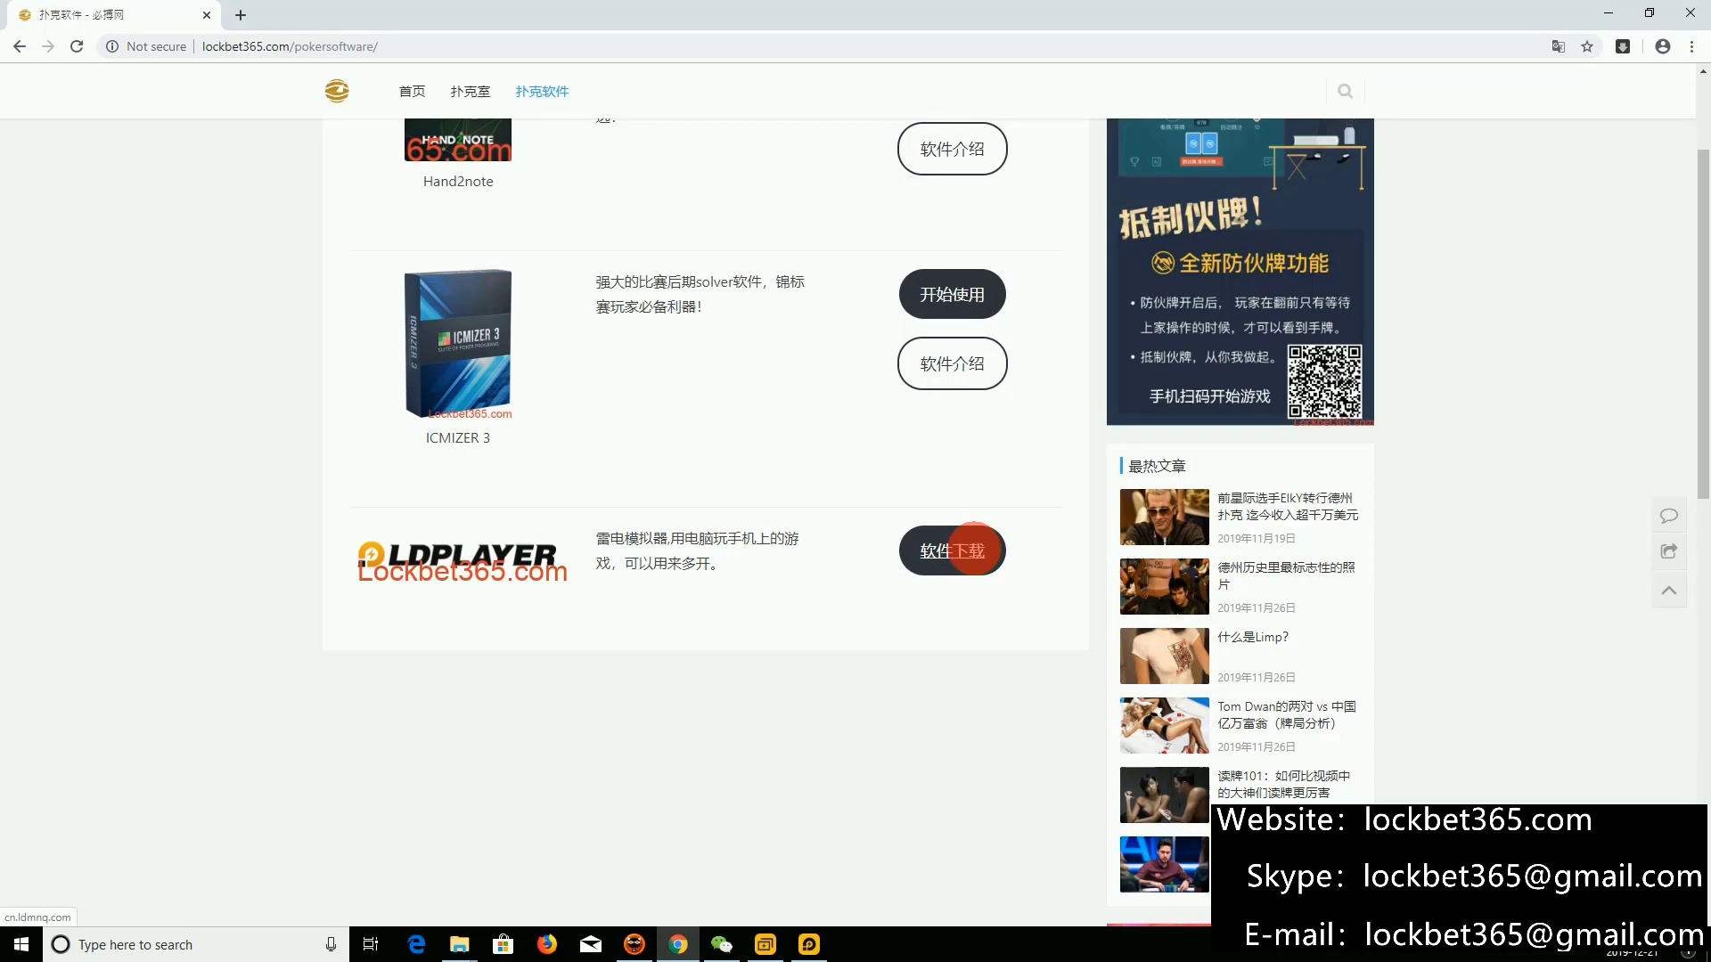
right_click(975, 548)
click(1030, 568)
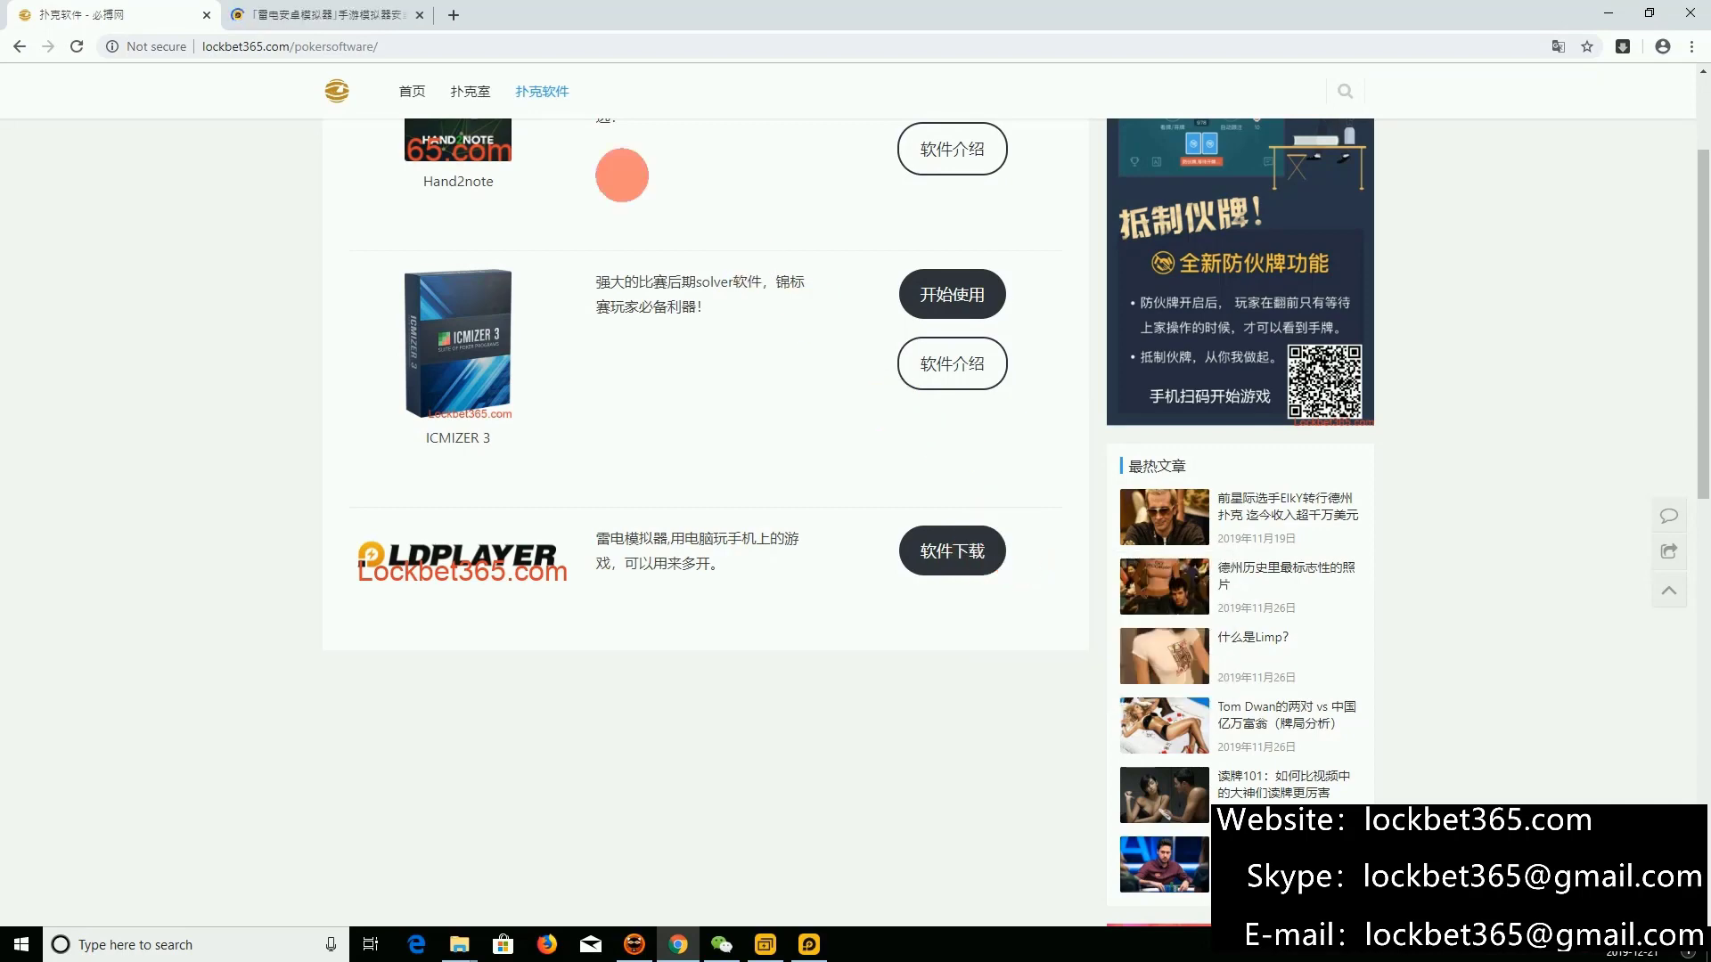
Step: Switch the LDPlayer site to English, start the installer download and return to lockbet365
click(355, 15)
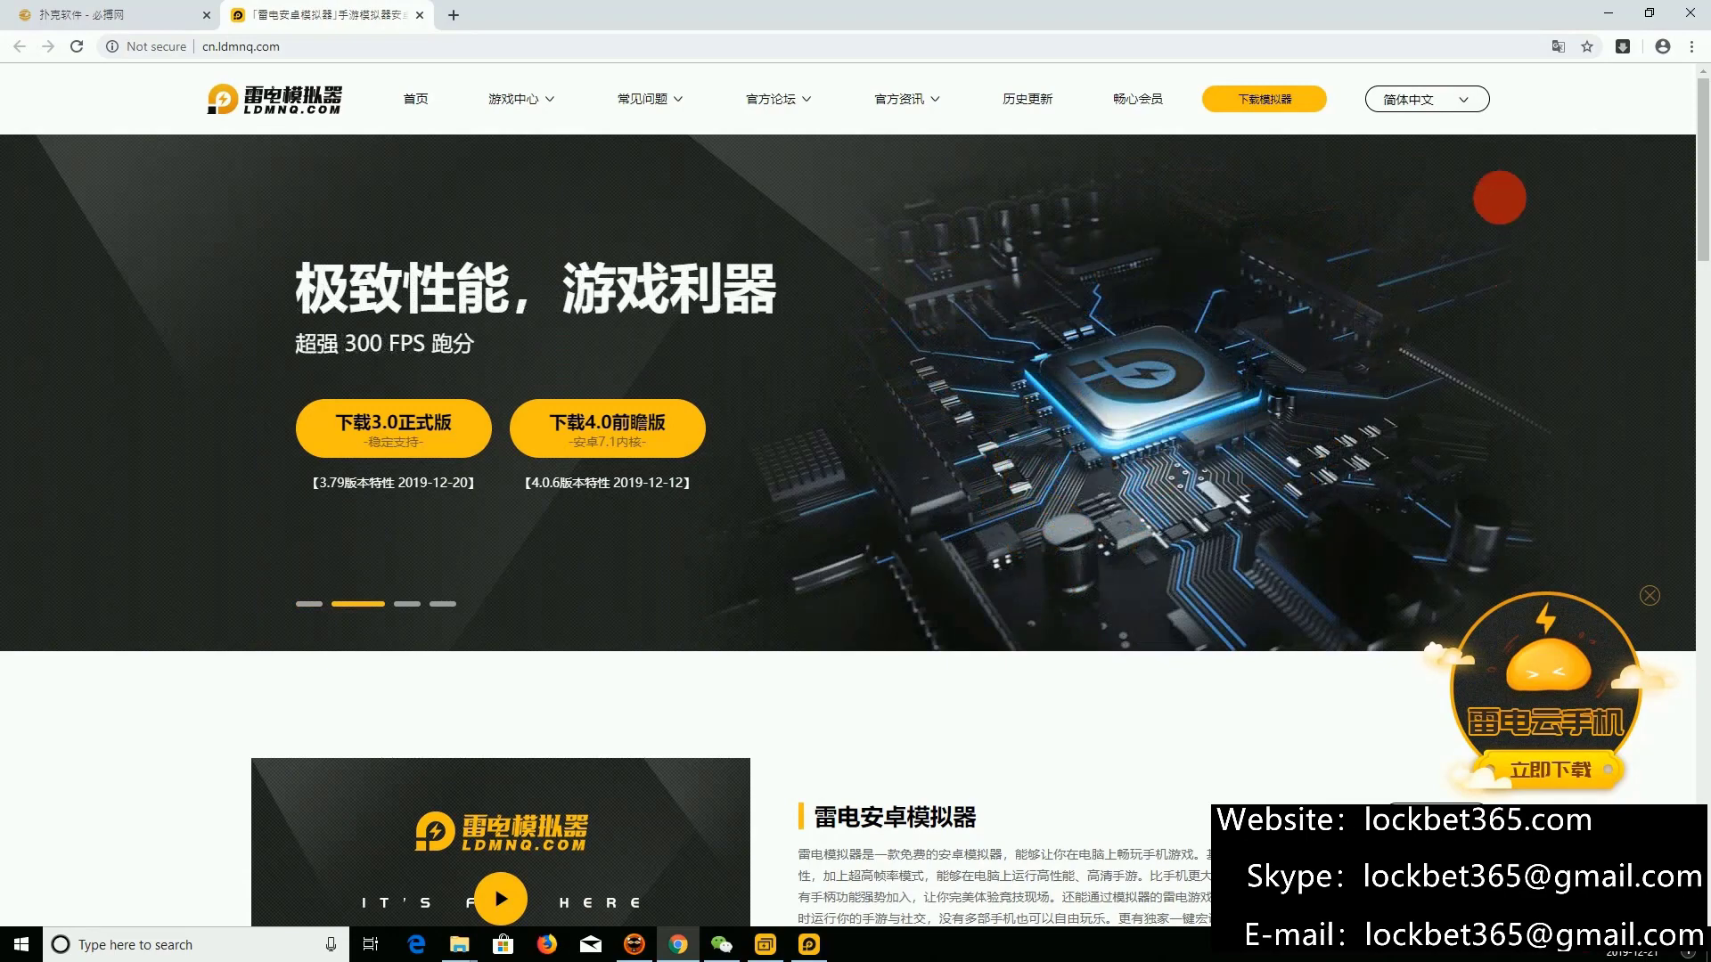
click(1465, 99)
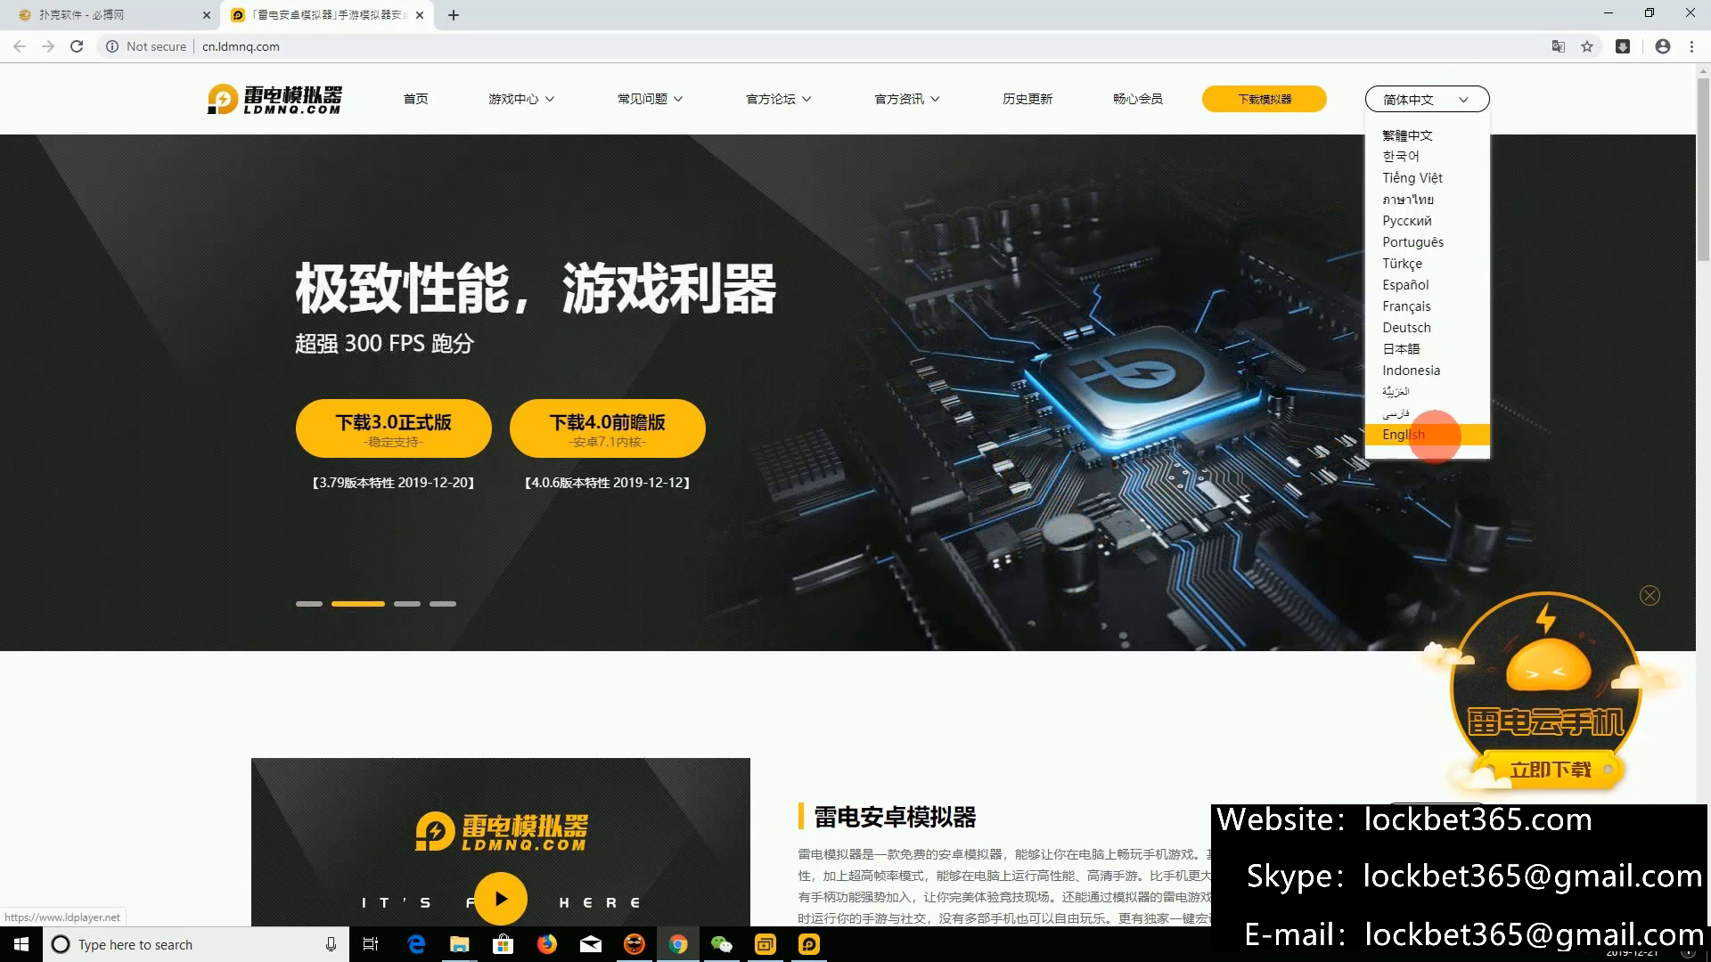
click(1405, 435)
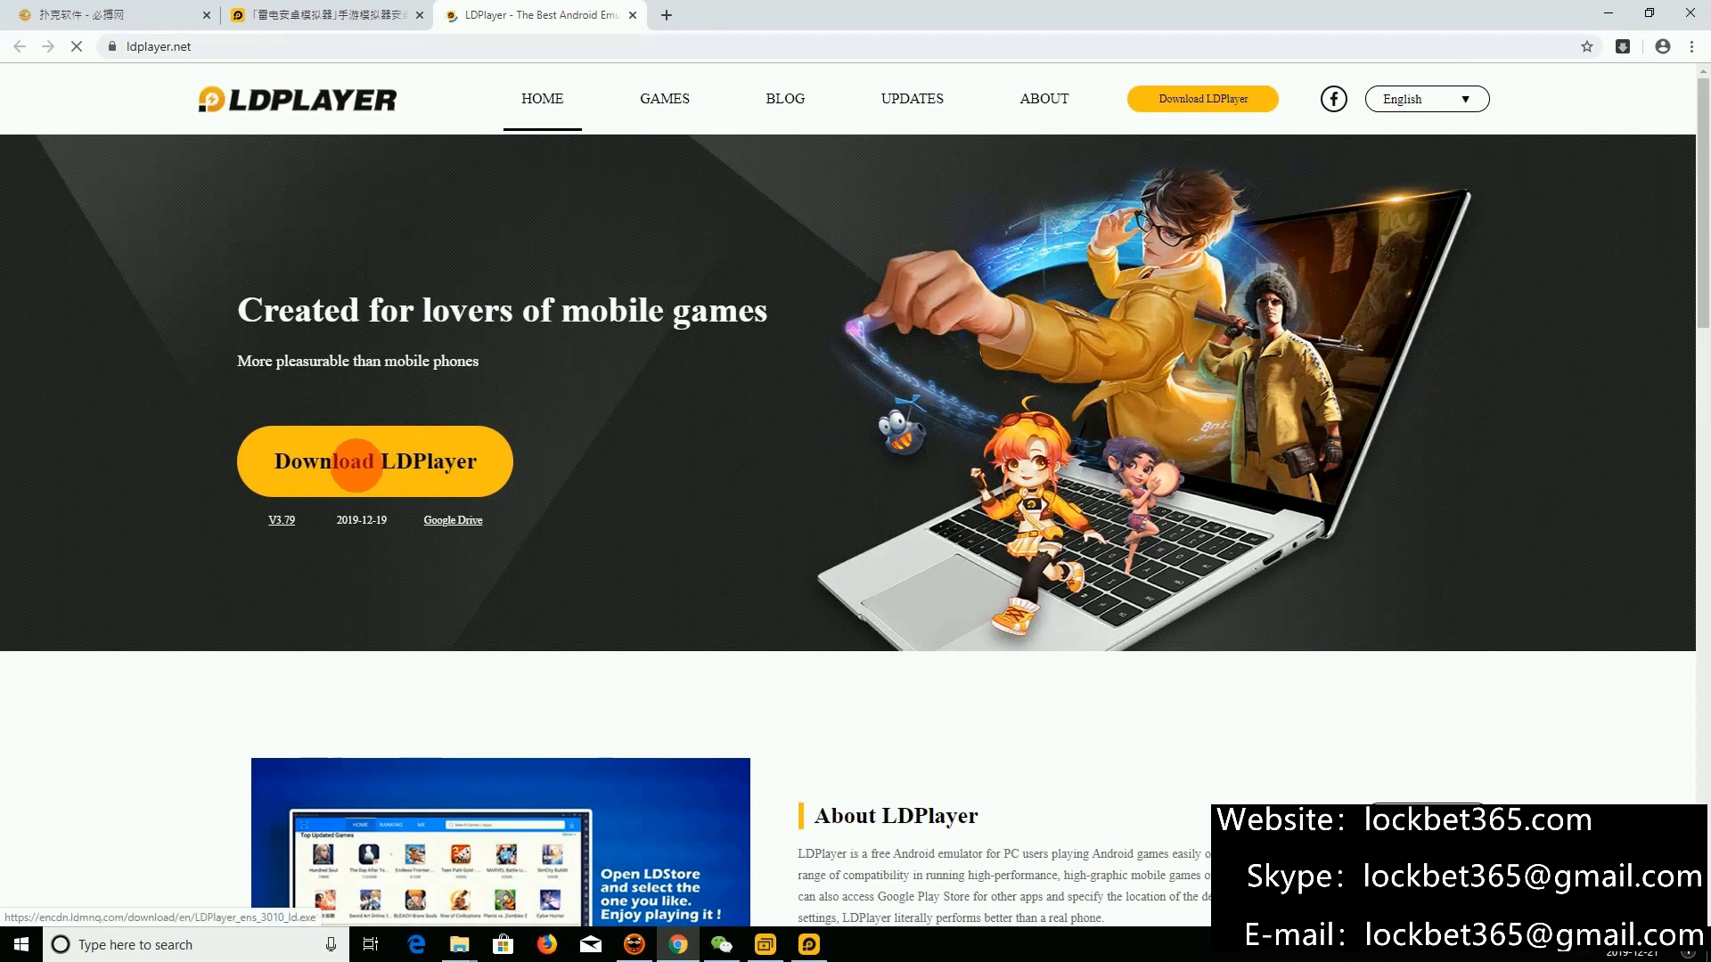
click(353, 461)
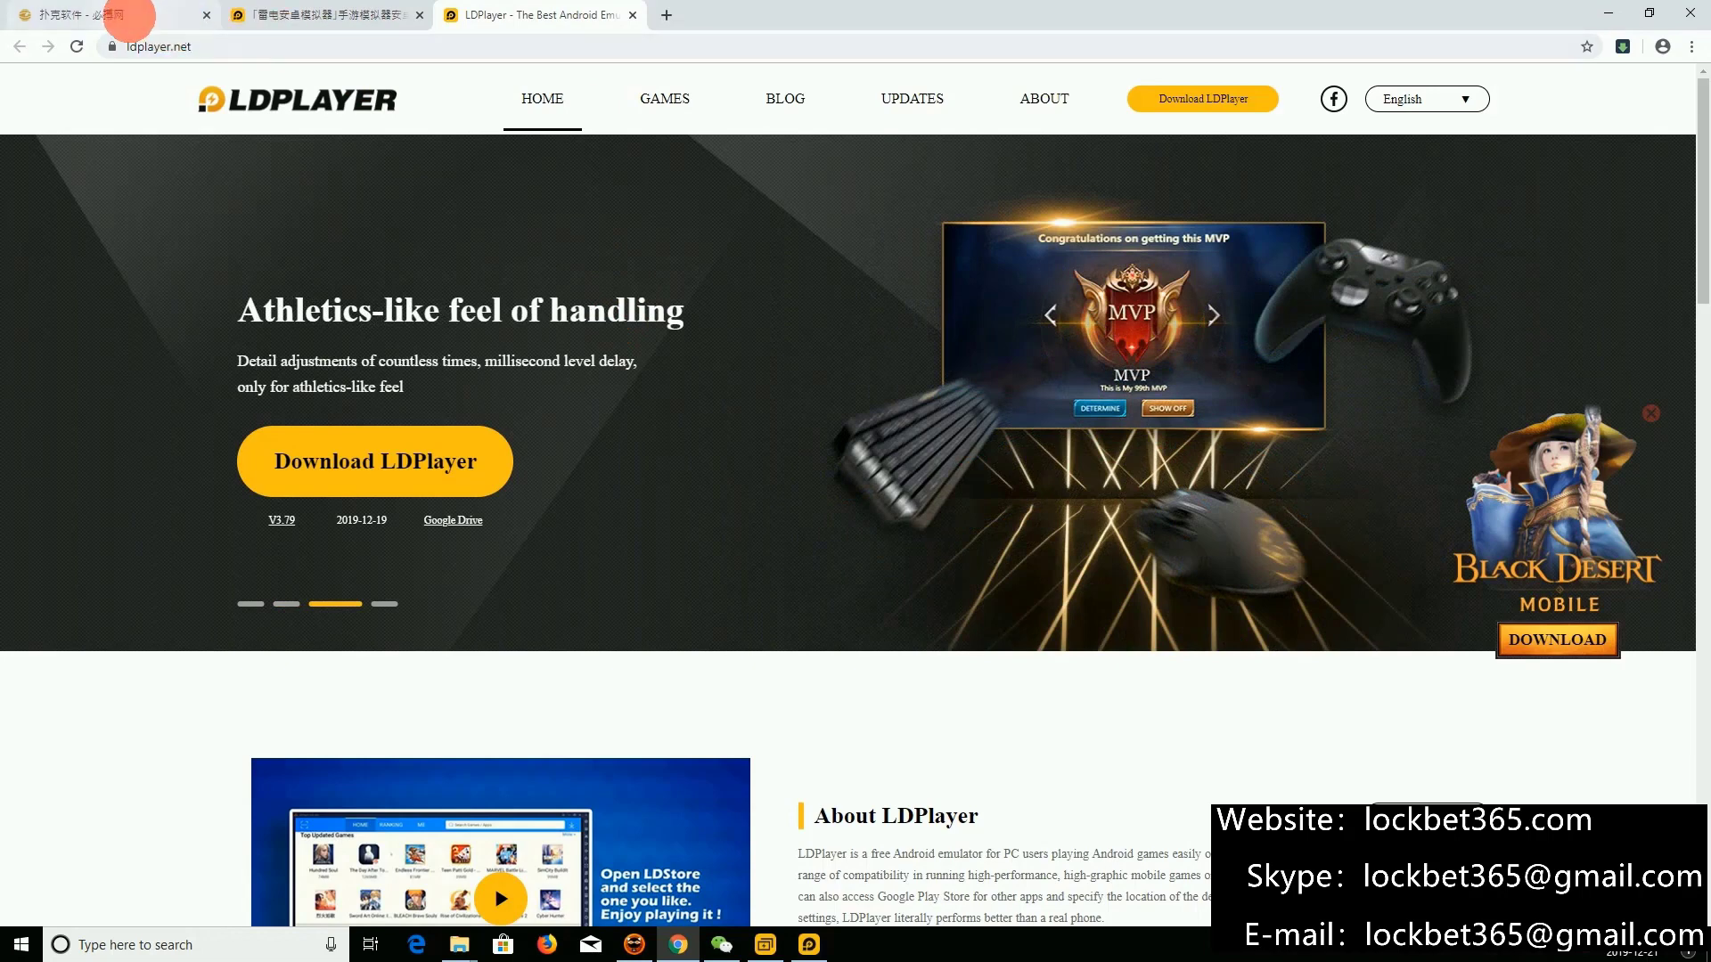
click(118, 14)
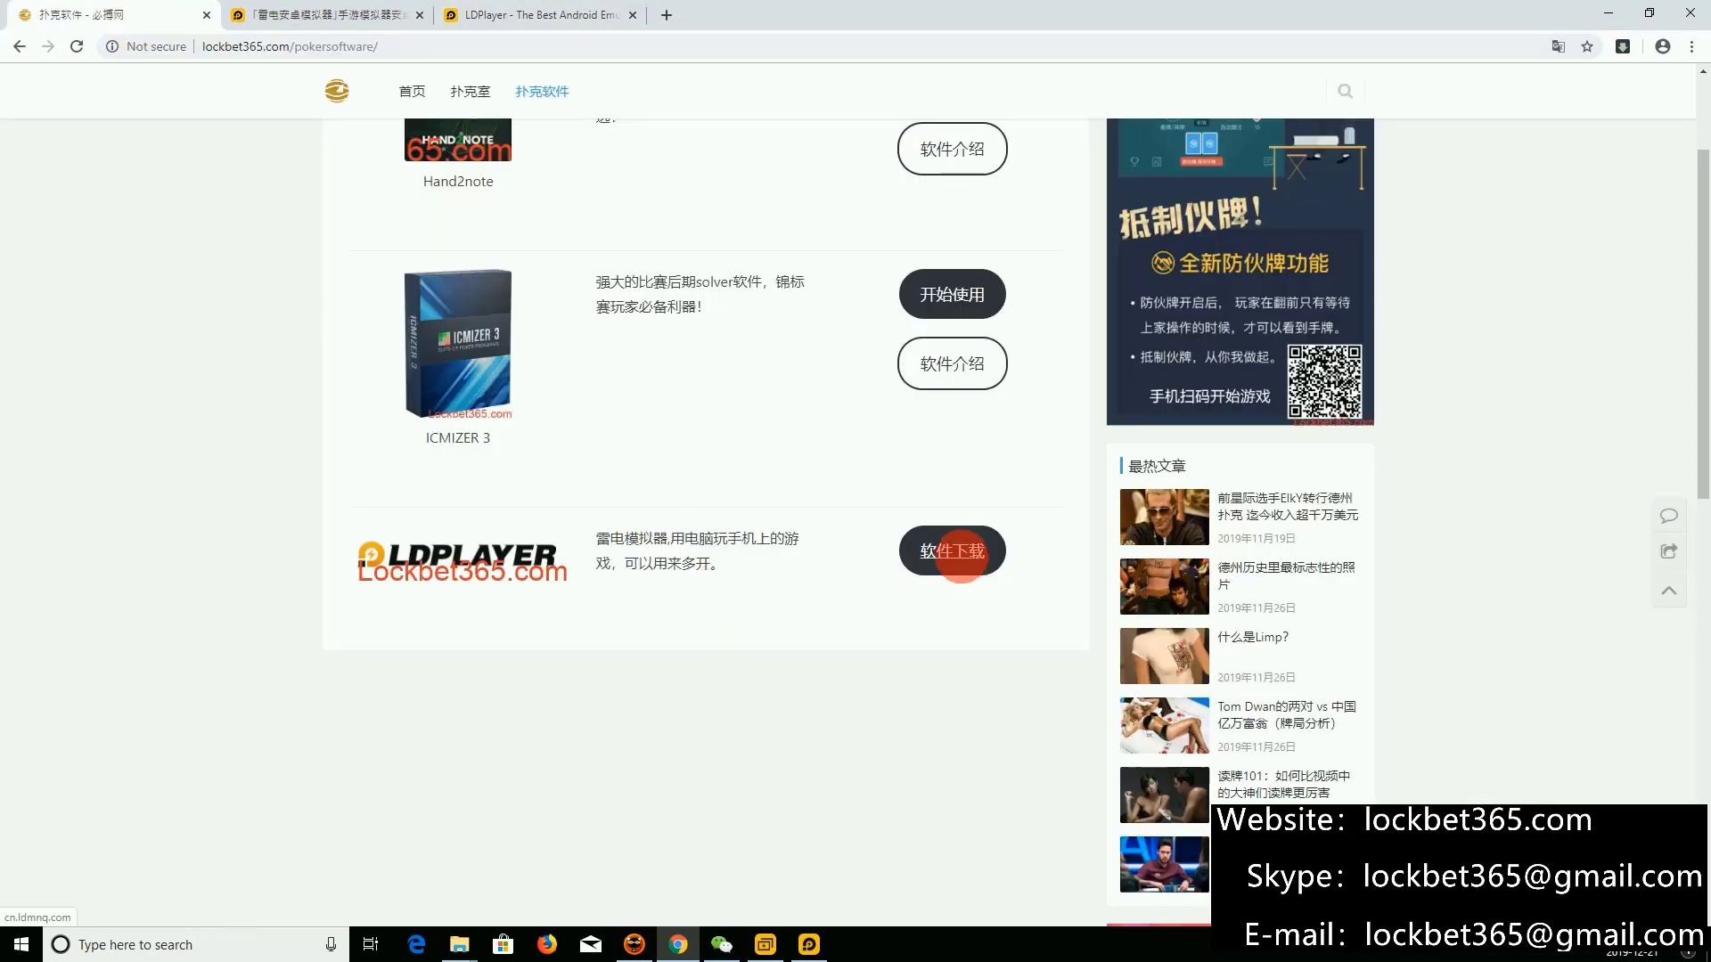
scroll(709, 561, up, 3)
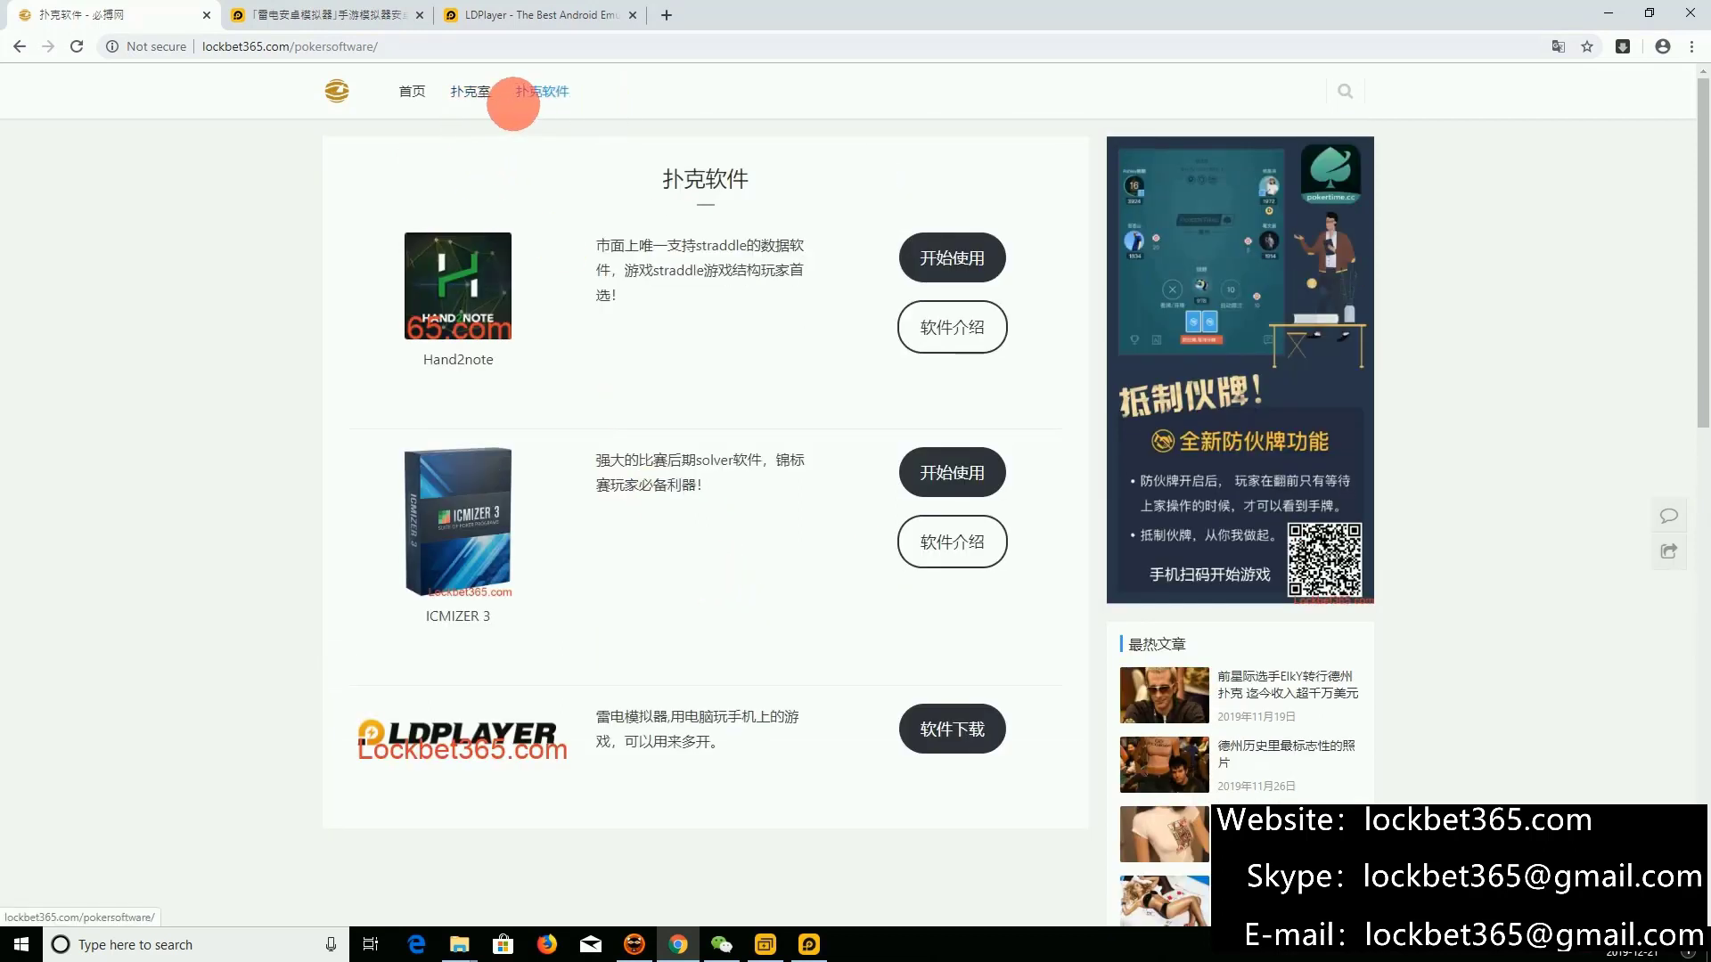
Step: From the 扑克室 page, go to PokerTime's APK下载 page
click(471, 91)
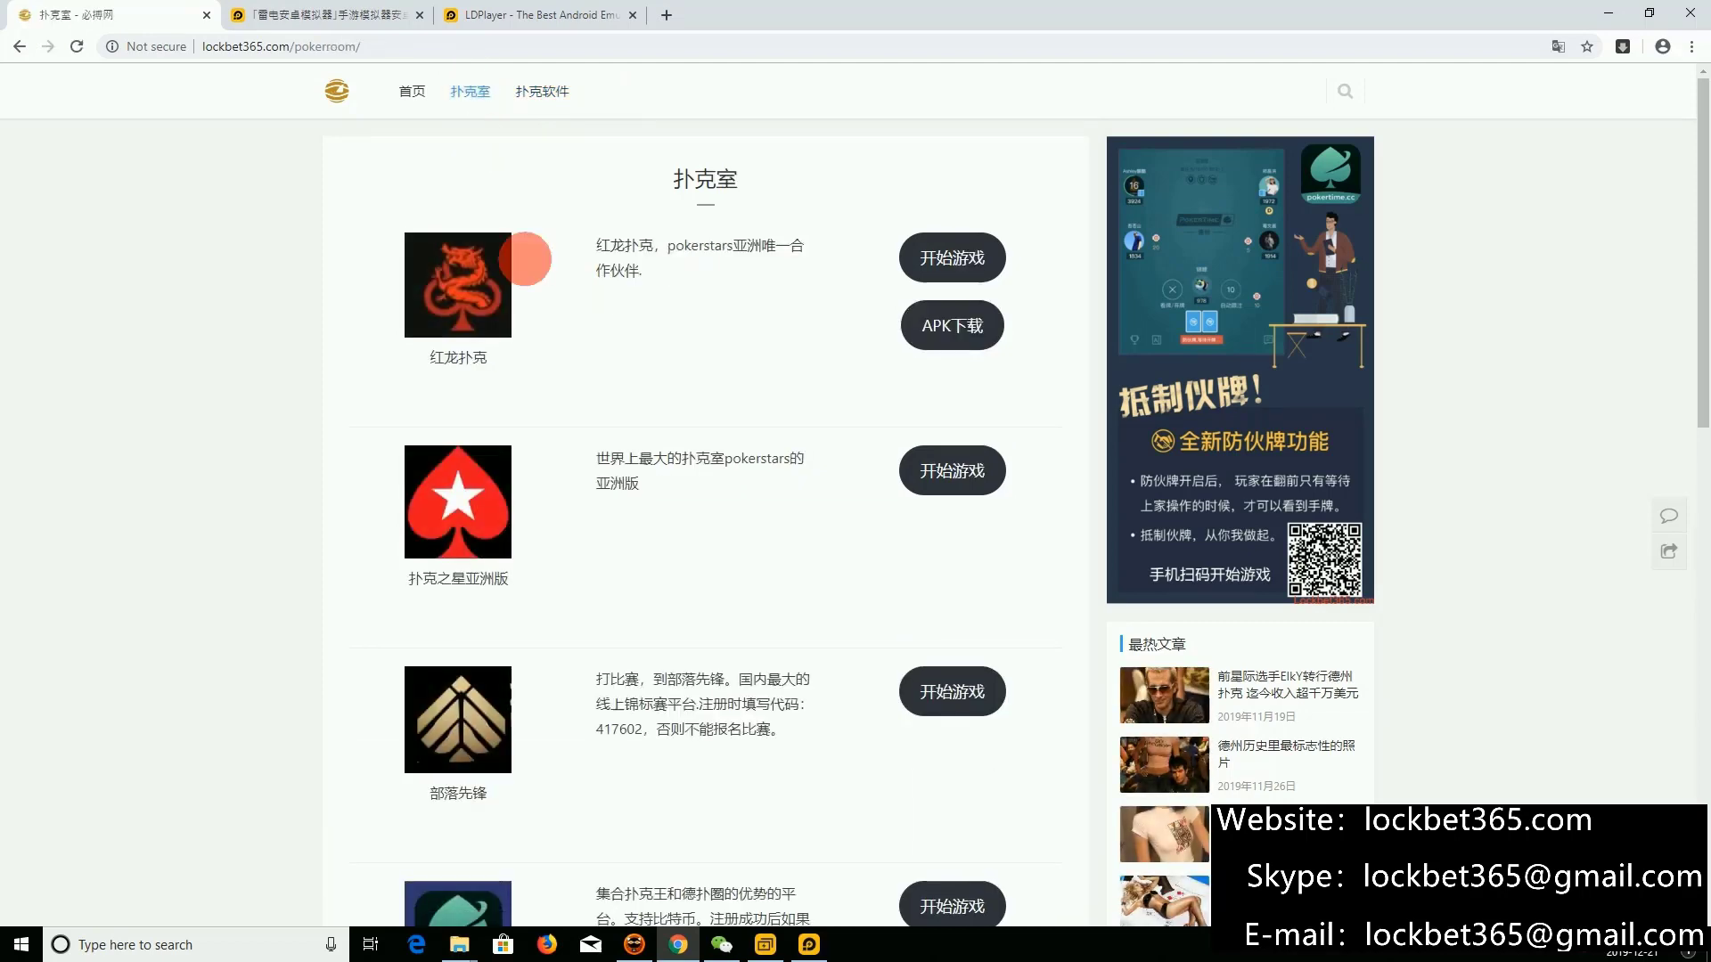
scroll(660, 421, down, 2)
scroll(658, 422, down, 2)
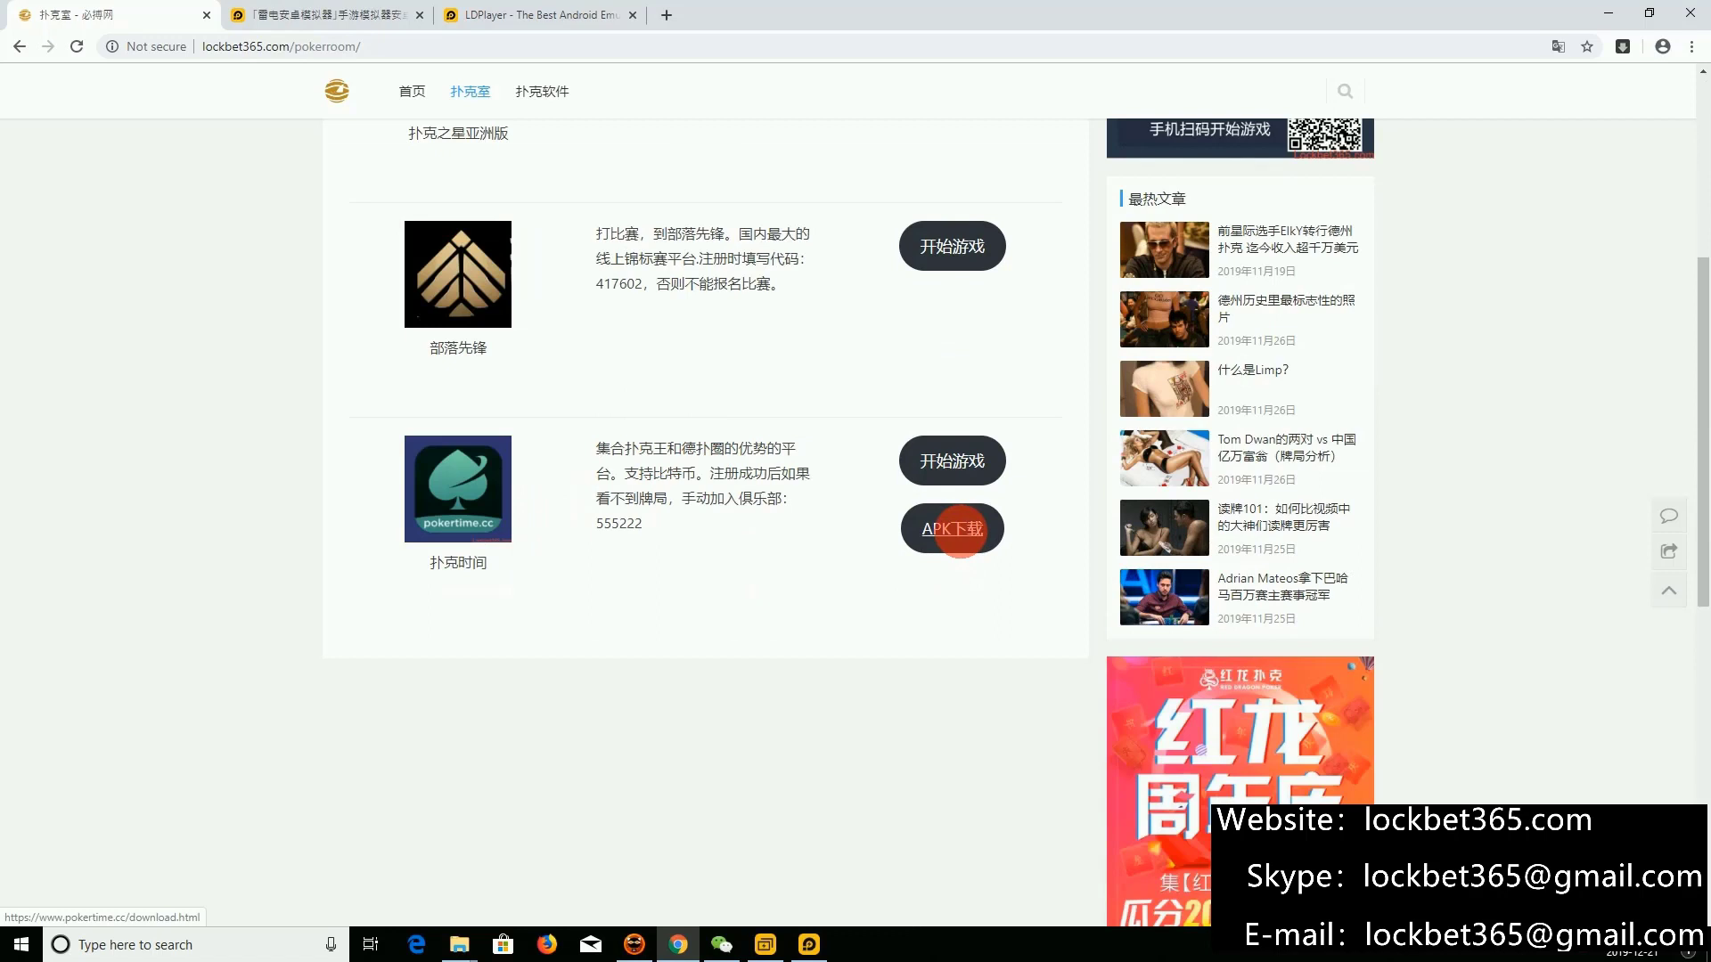
click(952, 528)
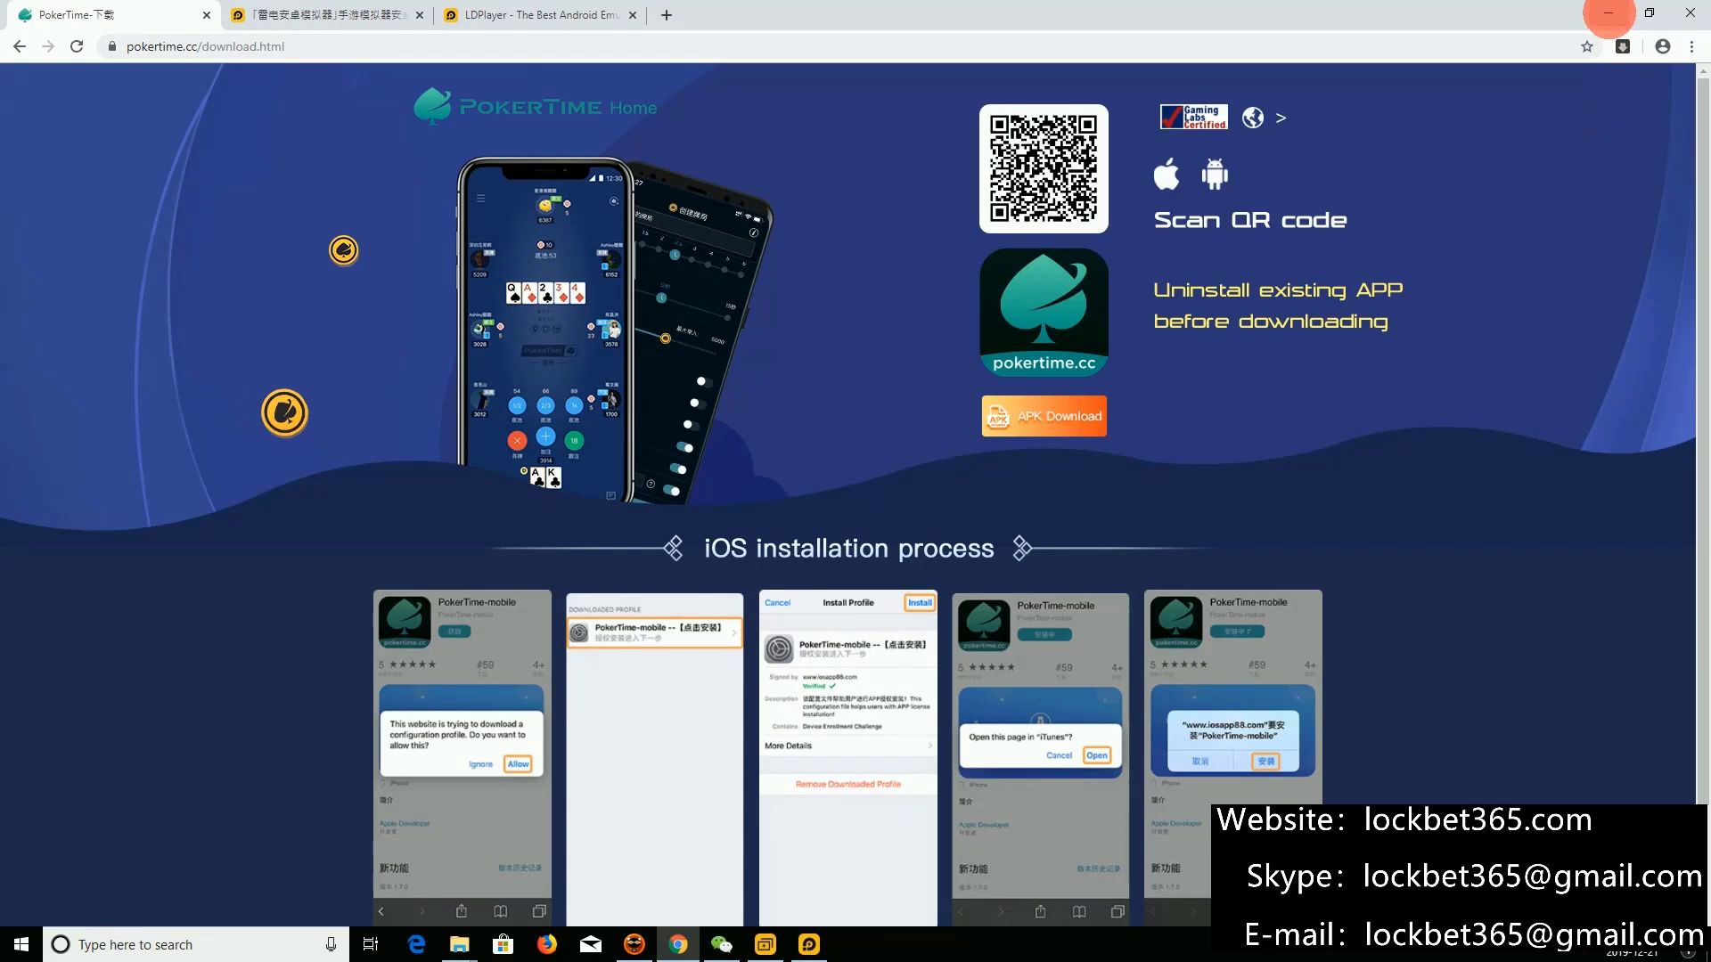
Step: Minimize the browser and select the LDMultiPlayer, LDPlayer and PokerTime APK desktop icons
click(1609, 14)
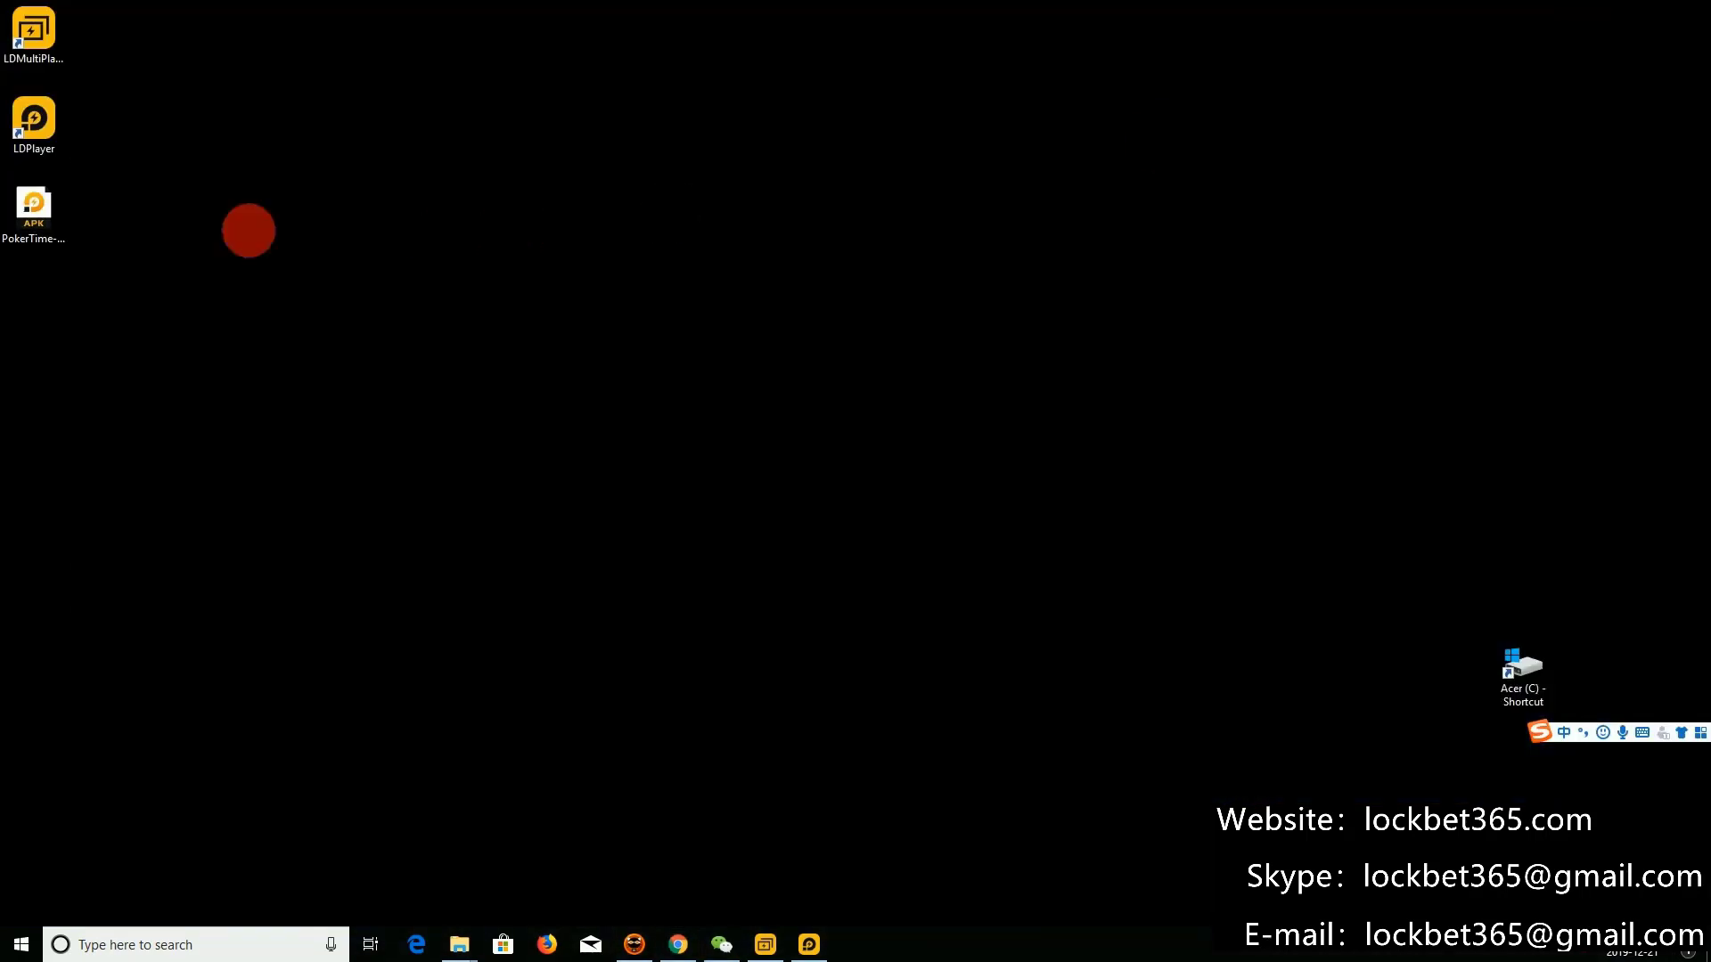
drag(84, 30, 19, 310)
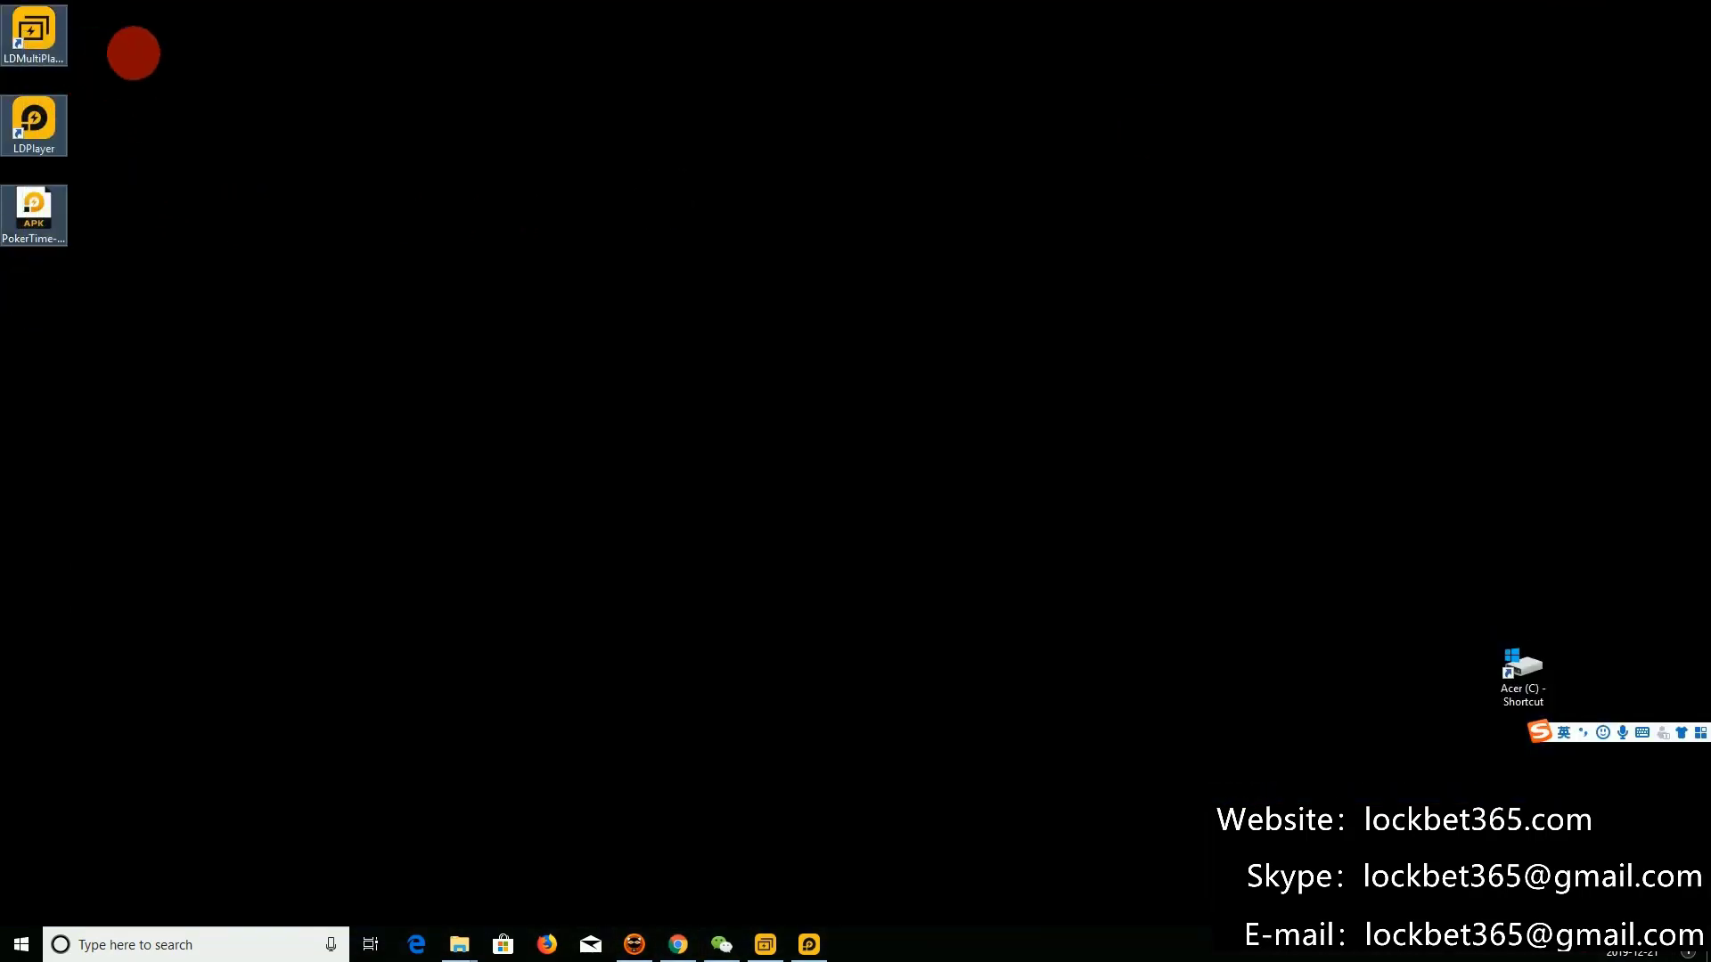
click(134, 49)
click(32, 33)
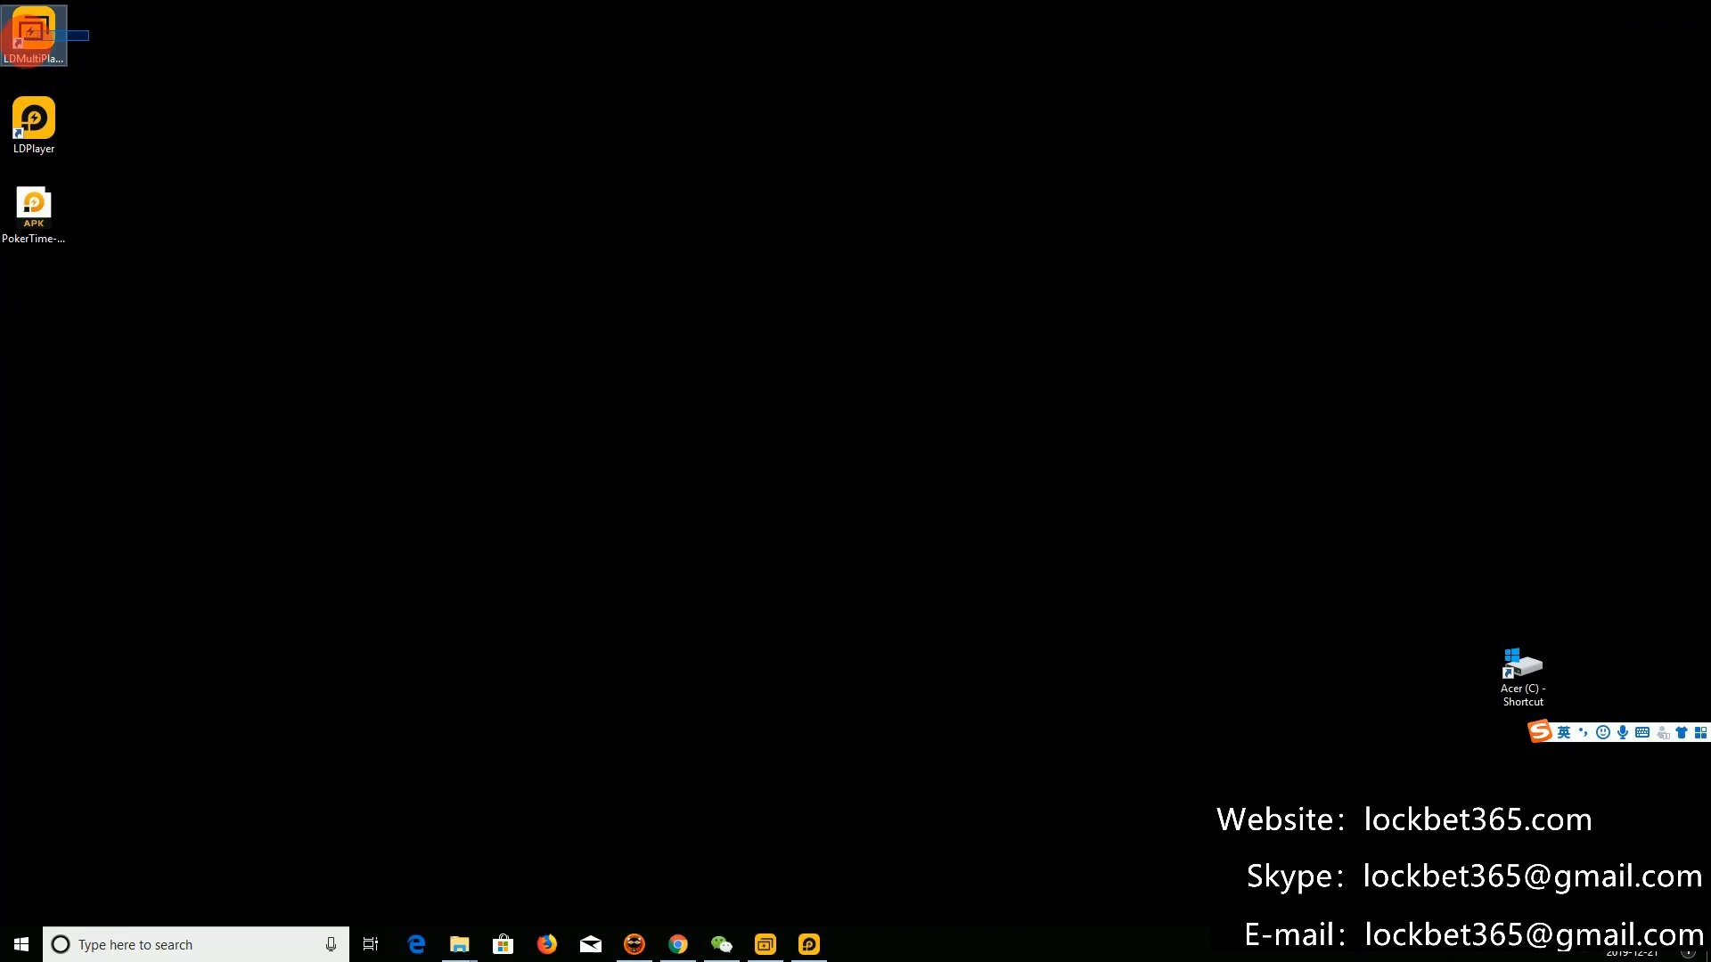
click(28, 133)
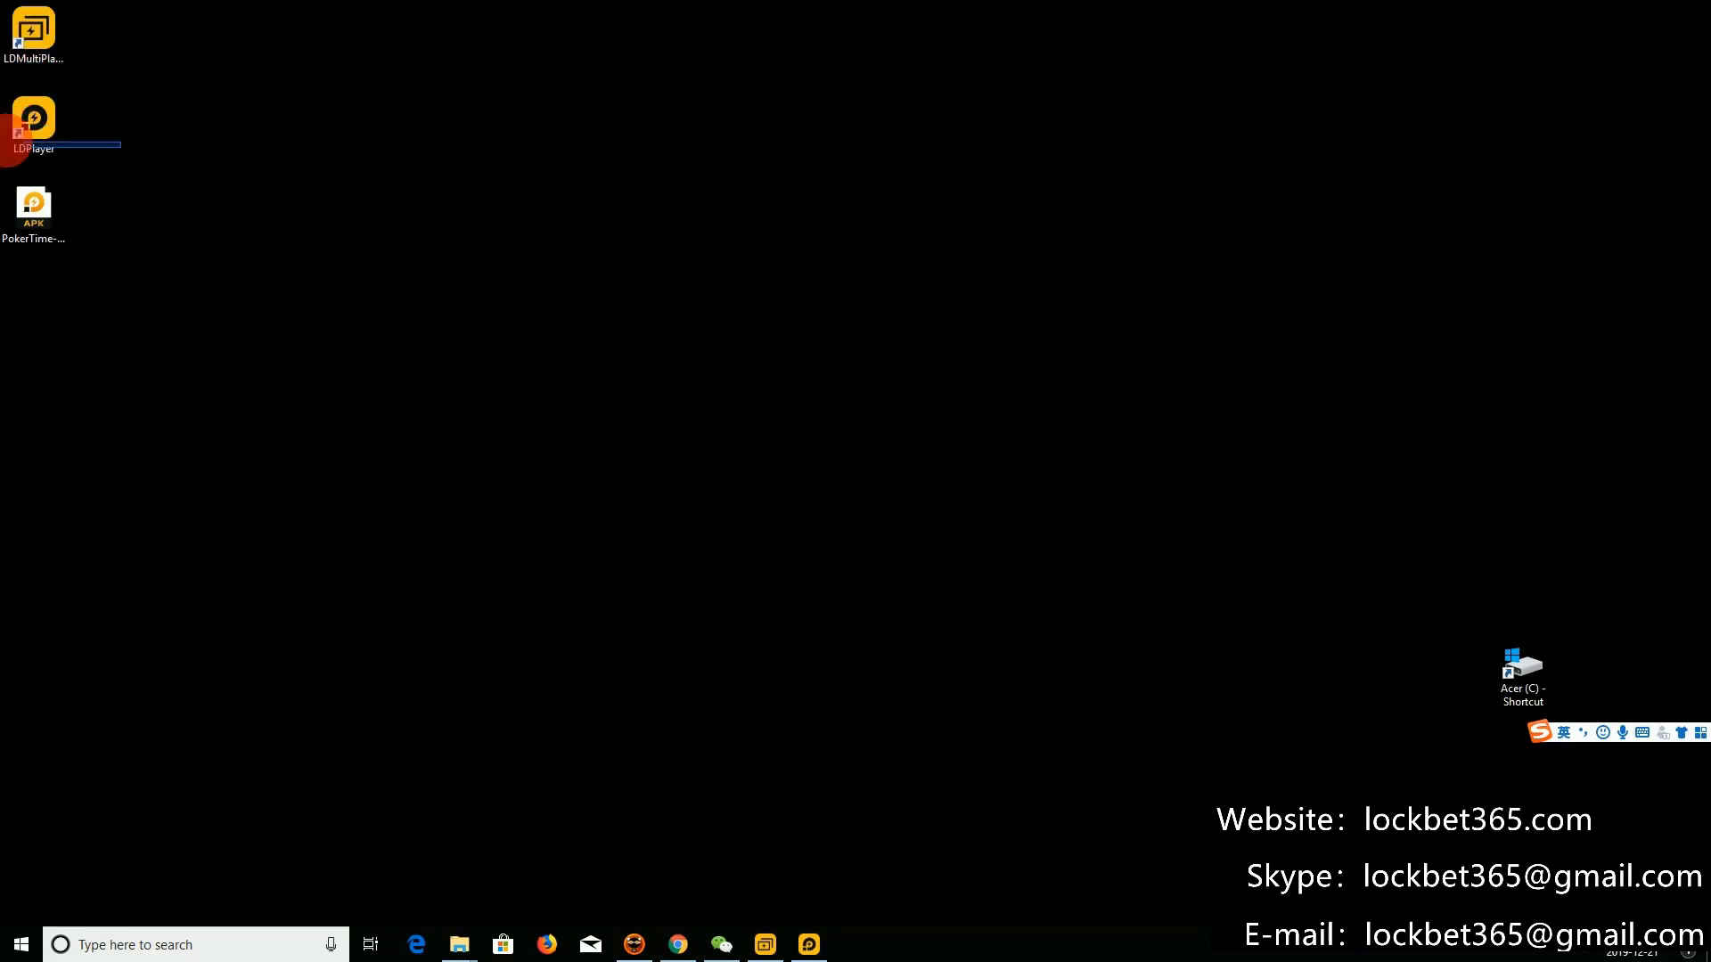
click(34, 220)
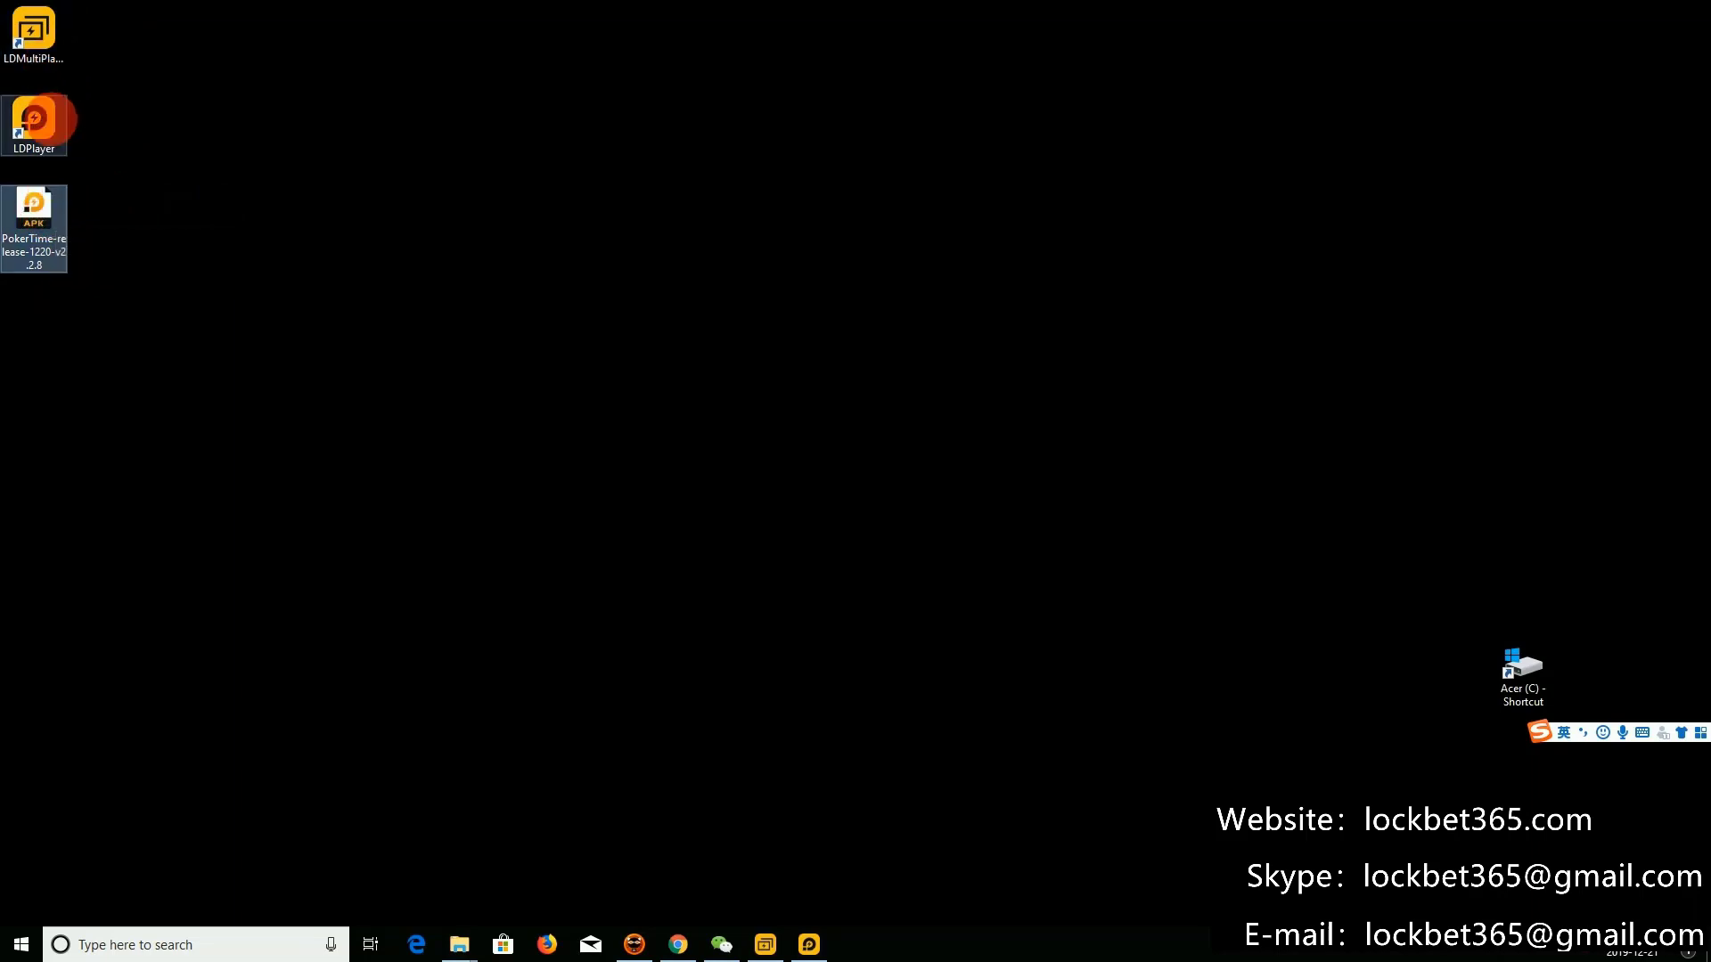
Step: Launch LDMultiPlayer, bring the emulator forward and drop the PokerTime APK into it to install
double_click(33, 33)
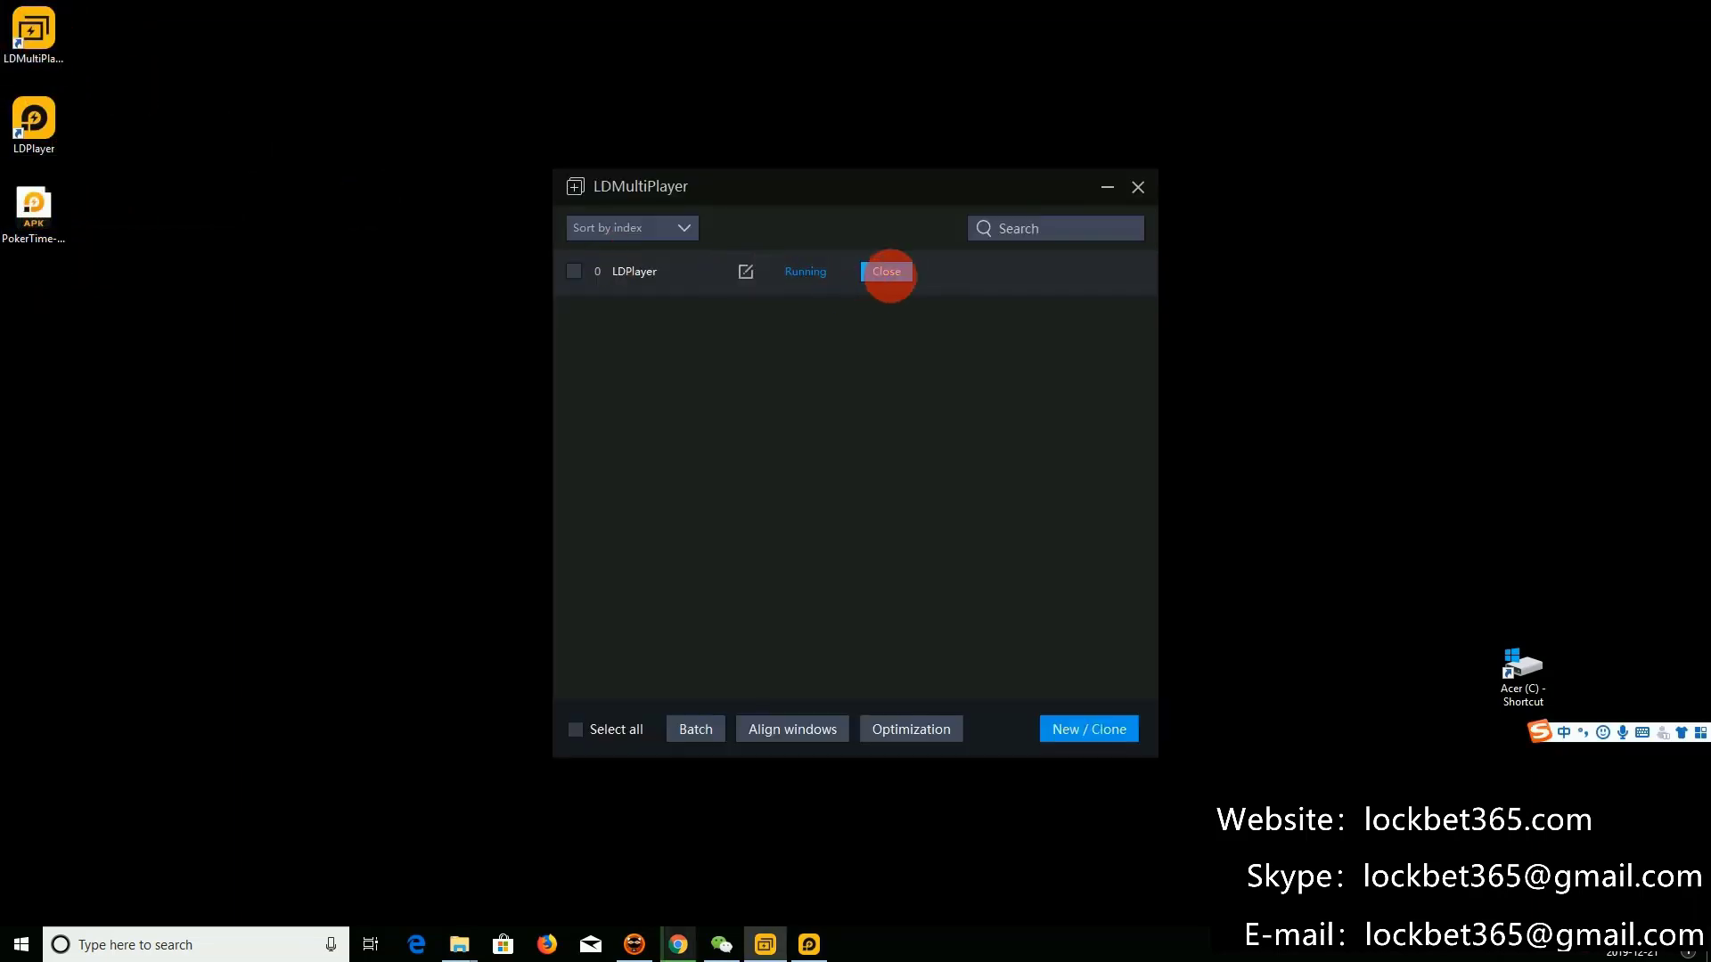
click(808, 945)
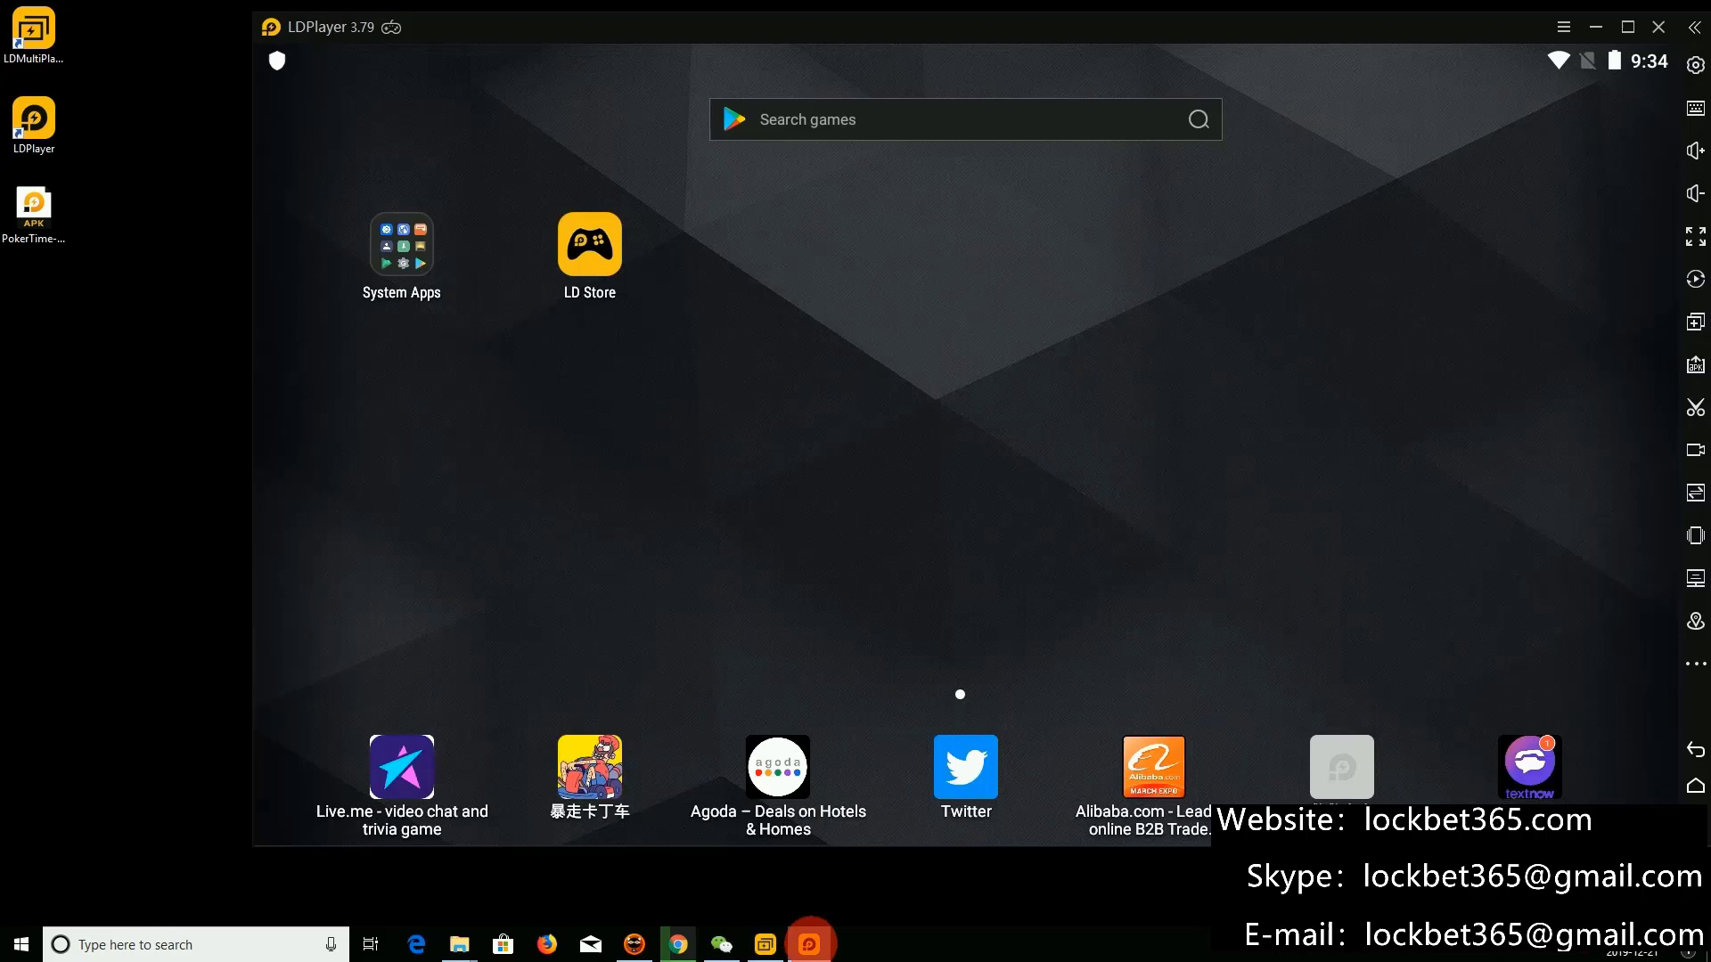
drag(1014, 35, 899, 50)
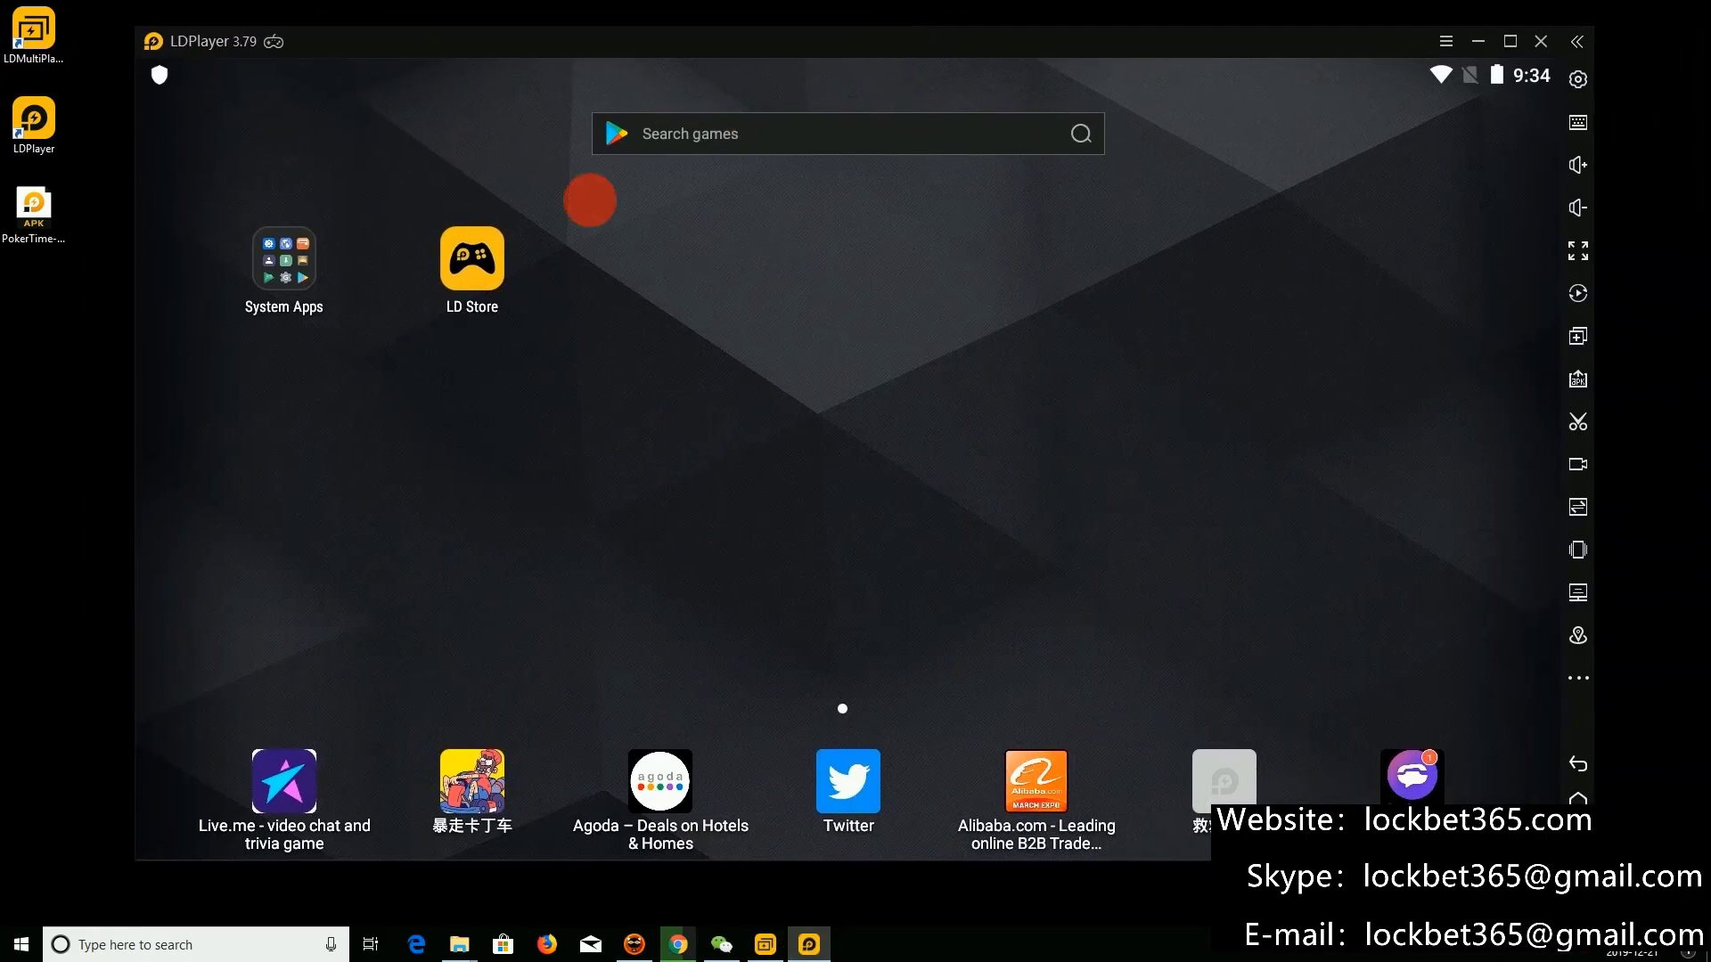
click(33, 215)
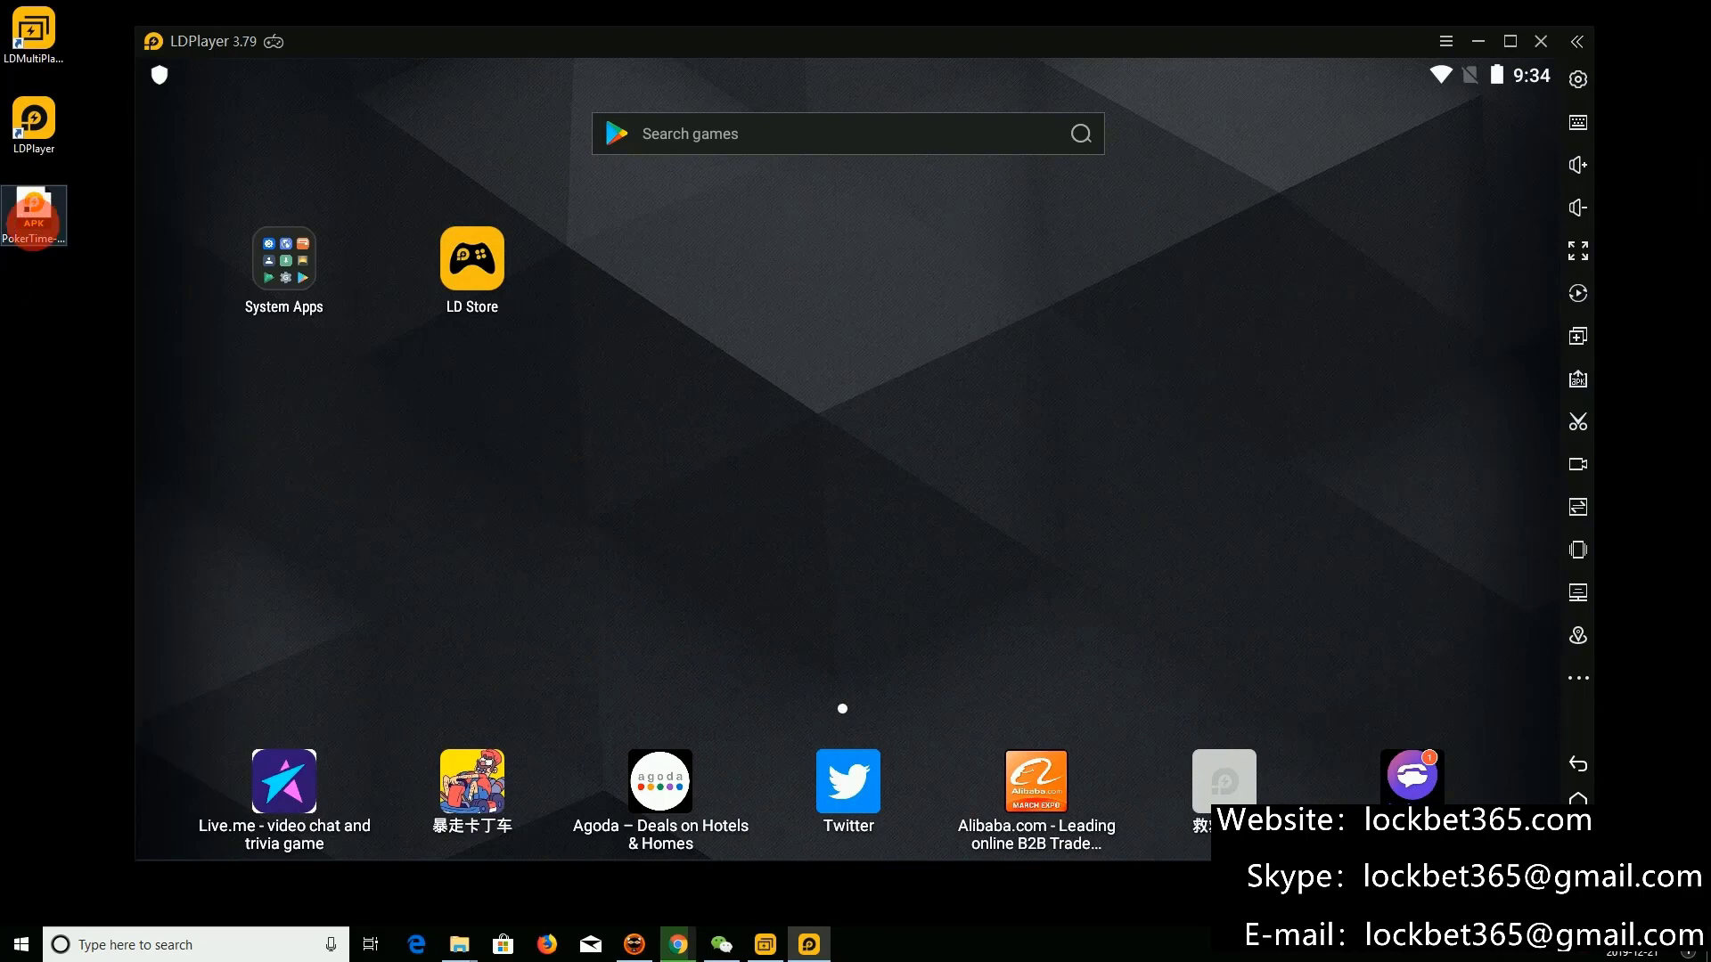
drag(34, 214, 757, 334)
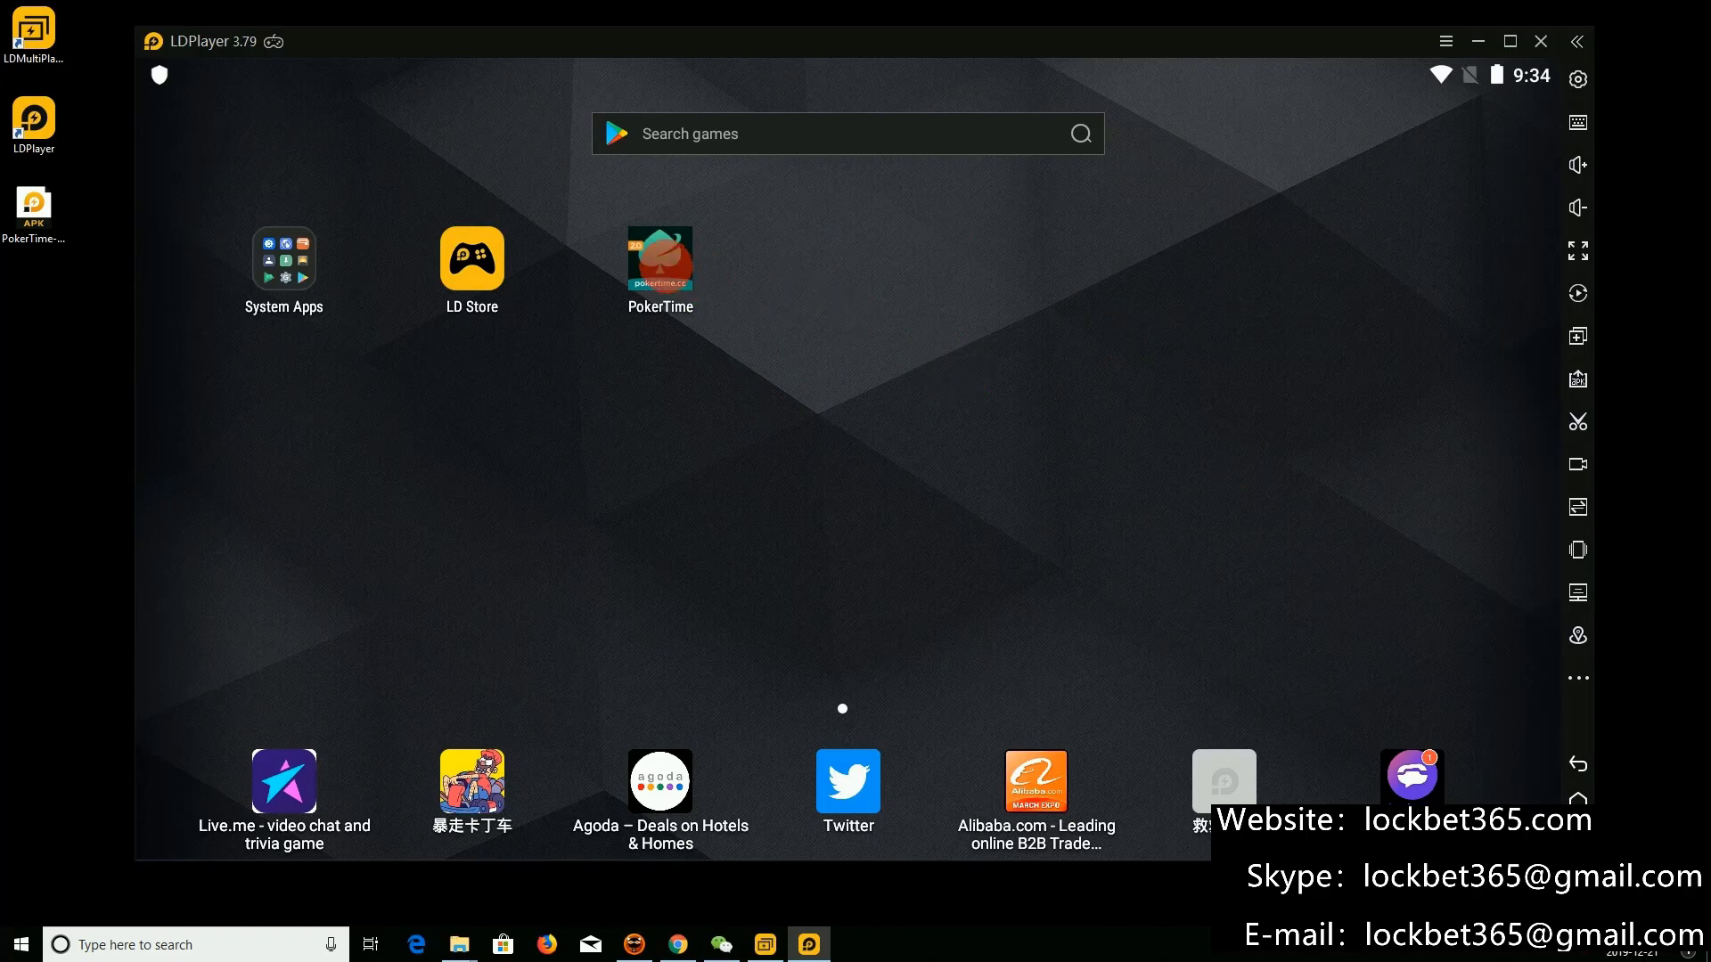
Step: Launch PokerTime, then exit the emulator with 'No more prompt' ticked
click(661, 261)
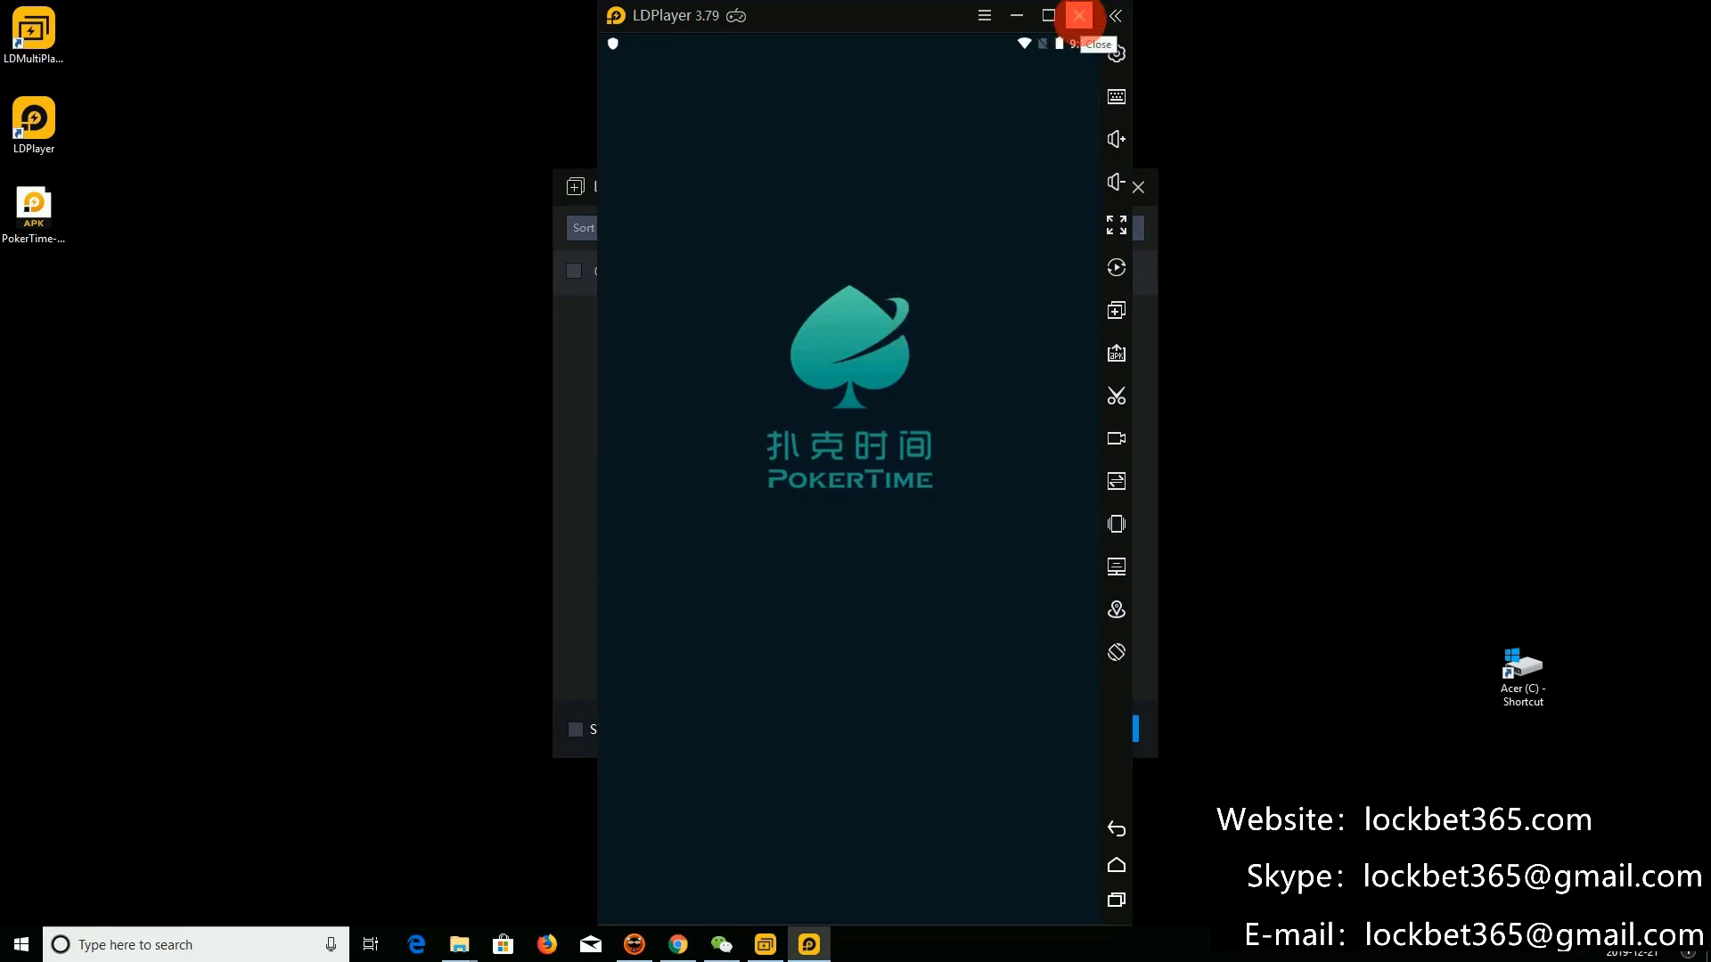
click(1079, 14)
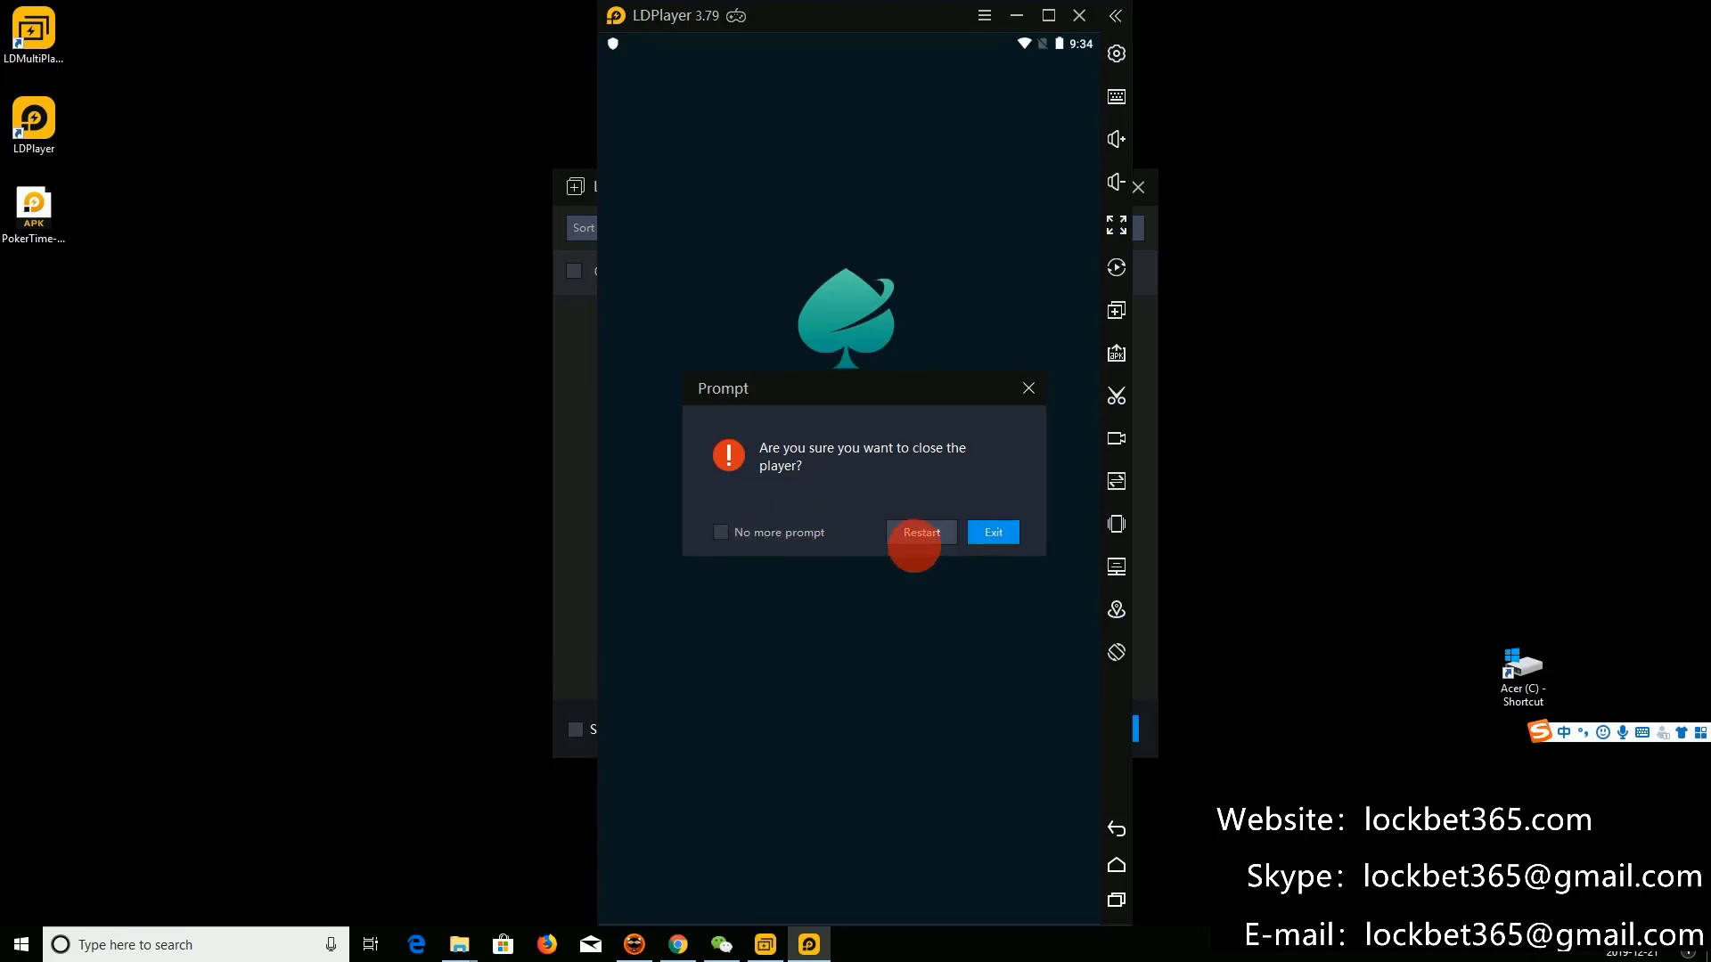
click(720, 532)
click(994, 532)
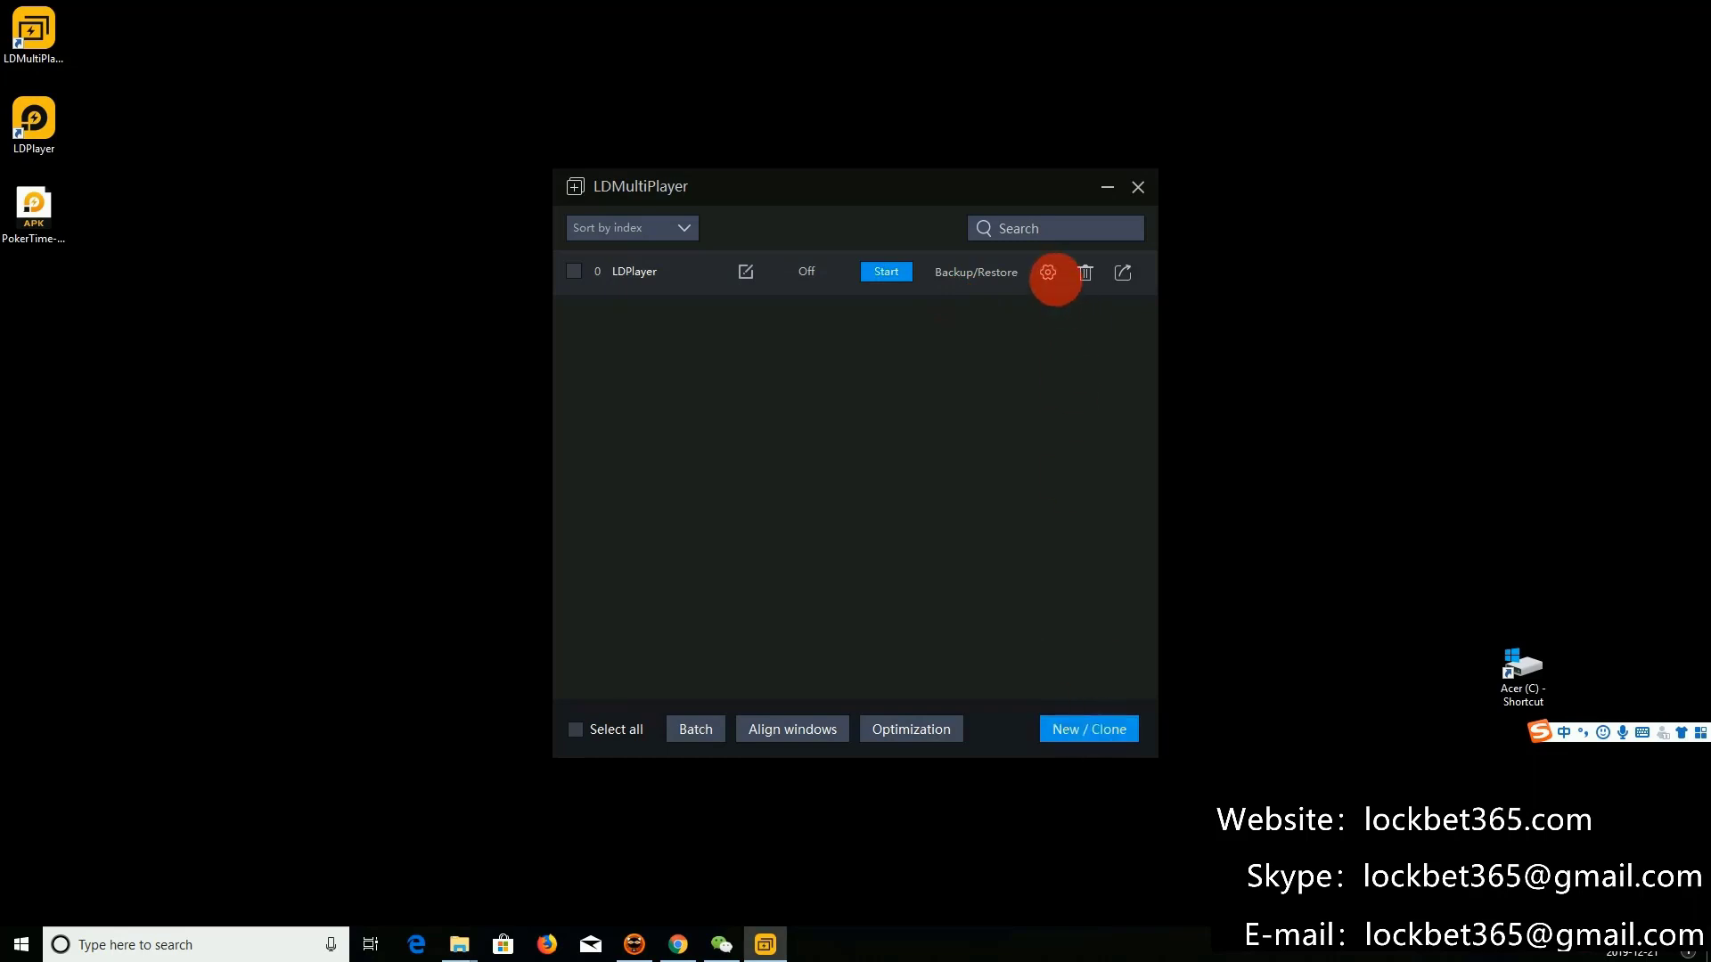
Step: In the instance's Advanced settings, choose Mobile 1080x1920 resolution with 1 CPU core
click(1048, 273)
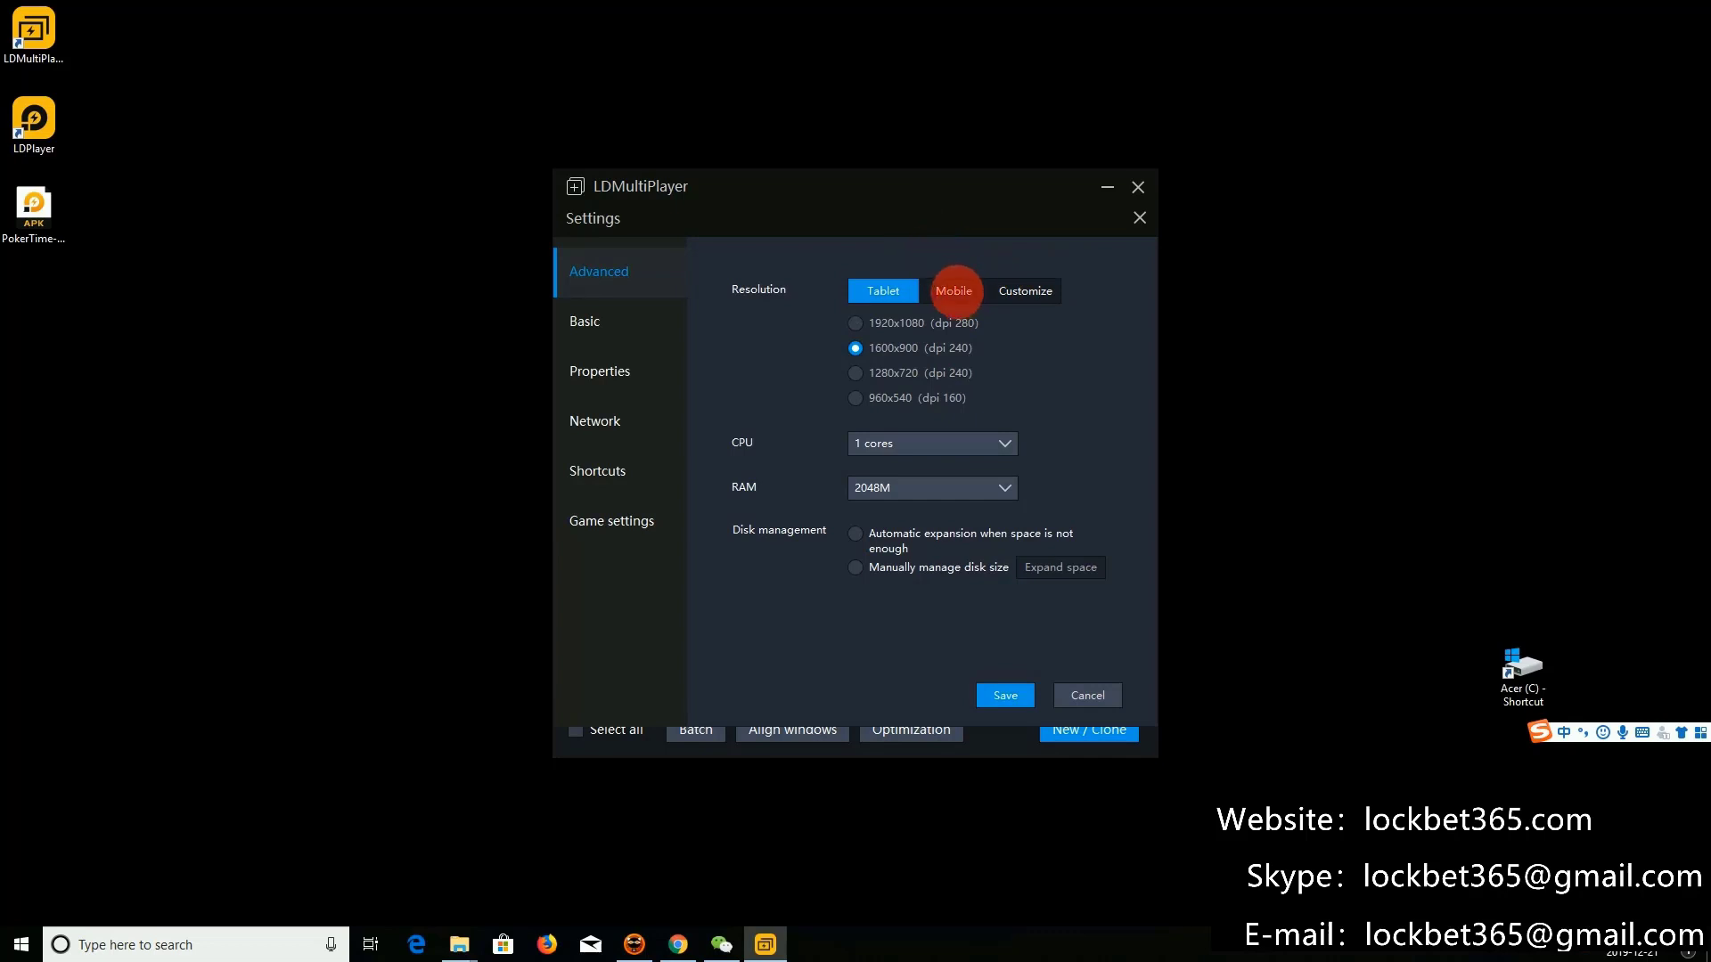
click(954, 291)
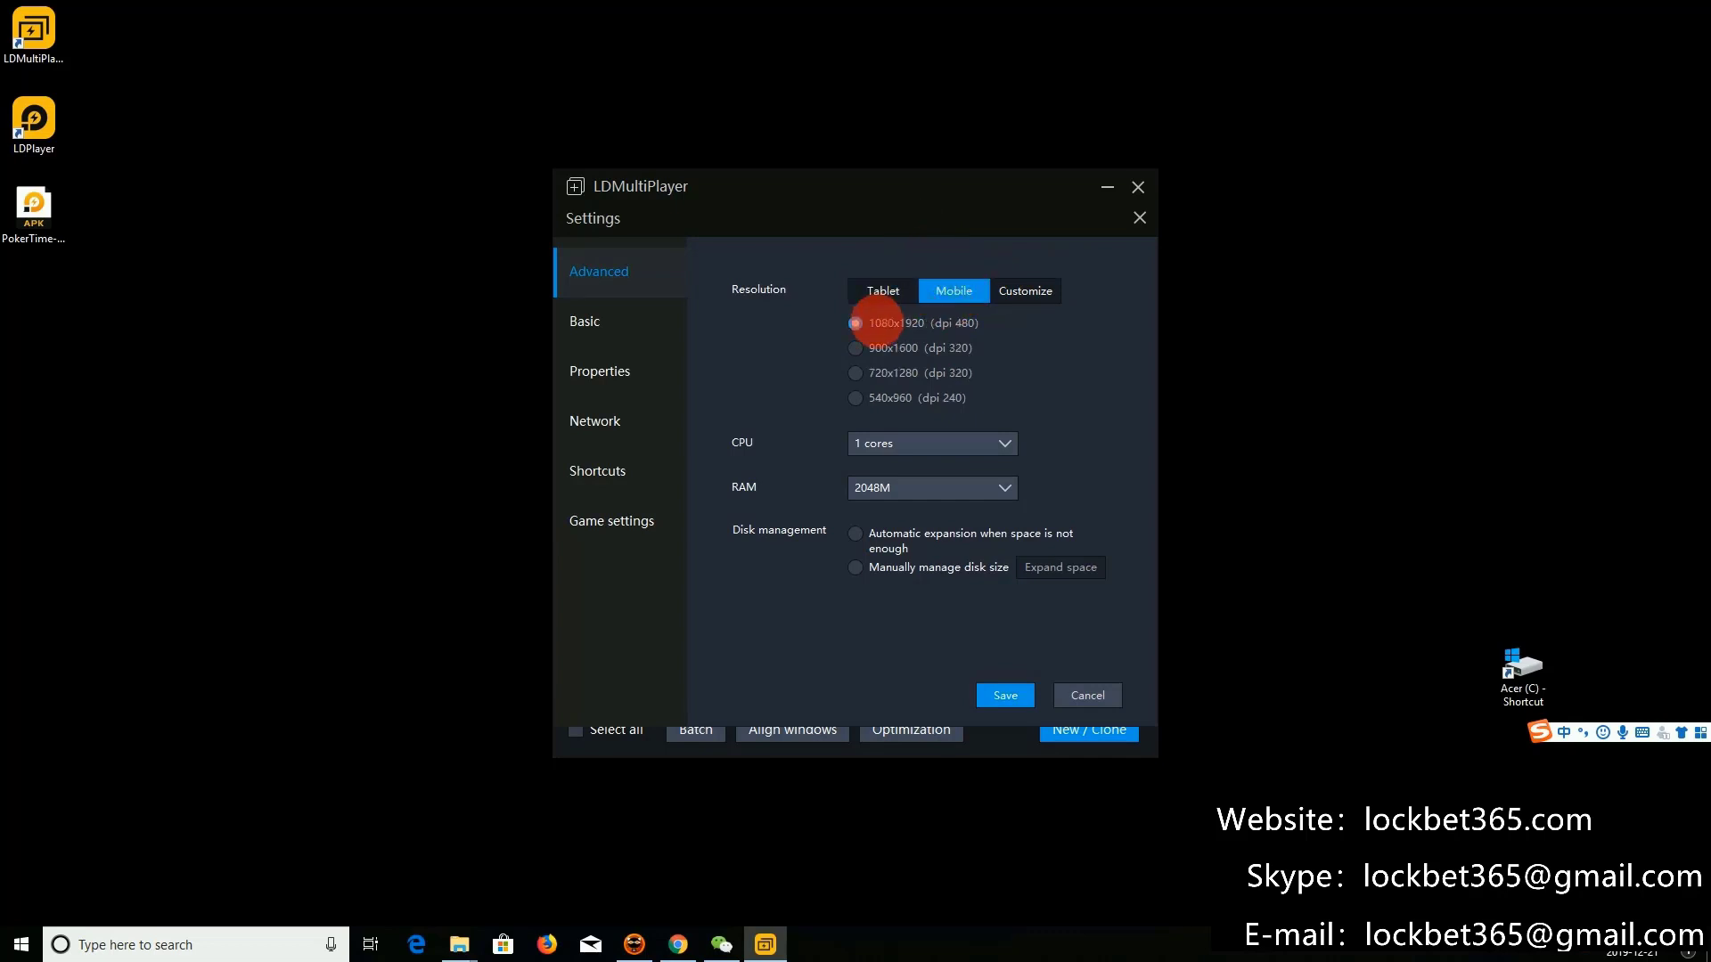
click(856, 322)
click(856, 348)
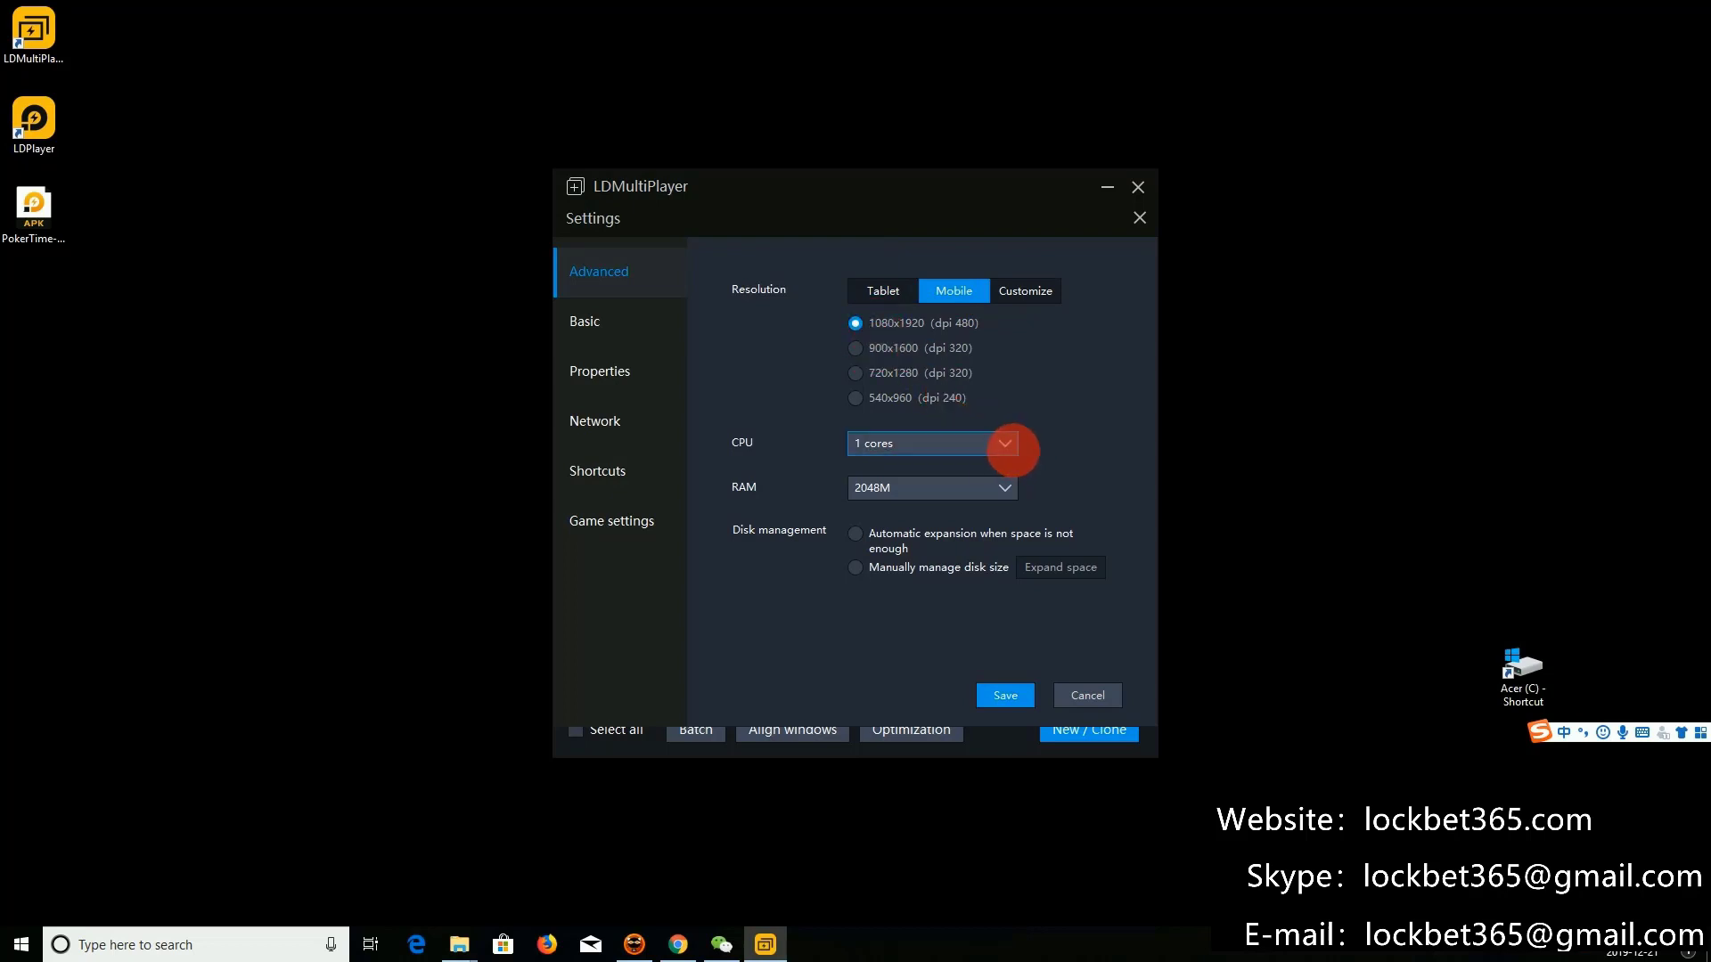
click(1007, 442)
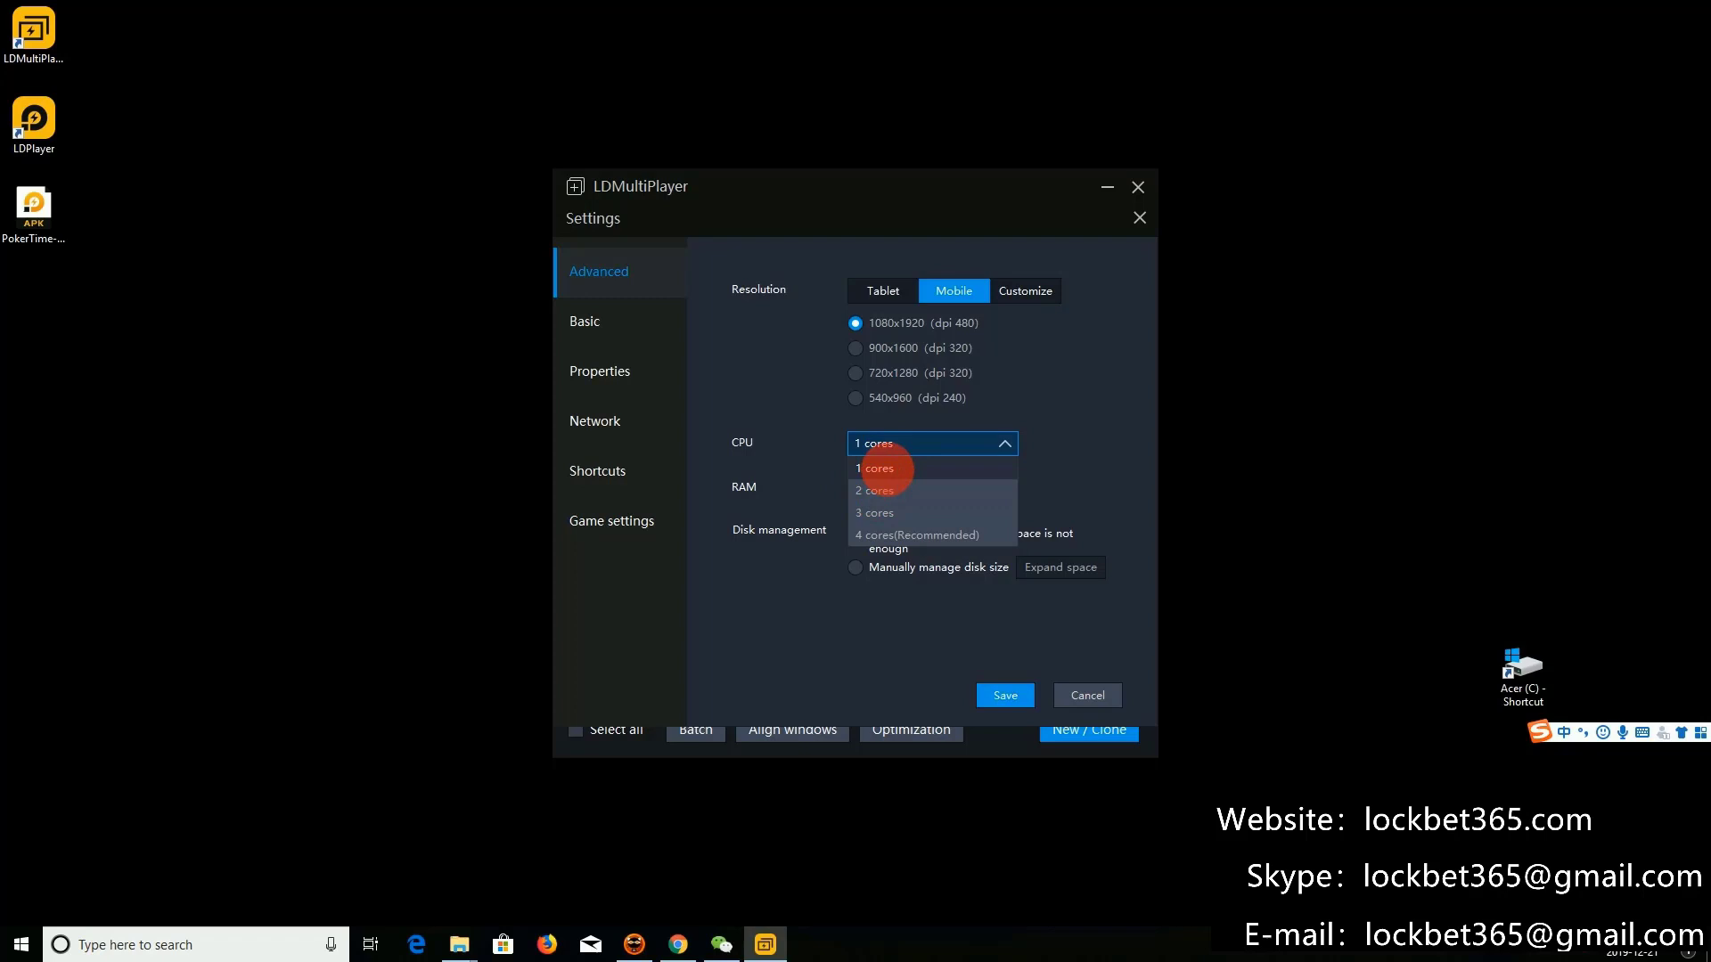
click(877, 468)
Step: Set the player's RAM to 2048M after trying the recommended 4096M
click(1004, 488)
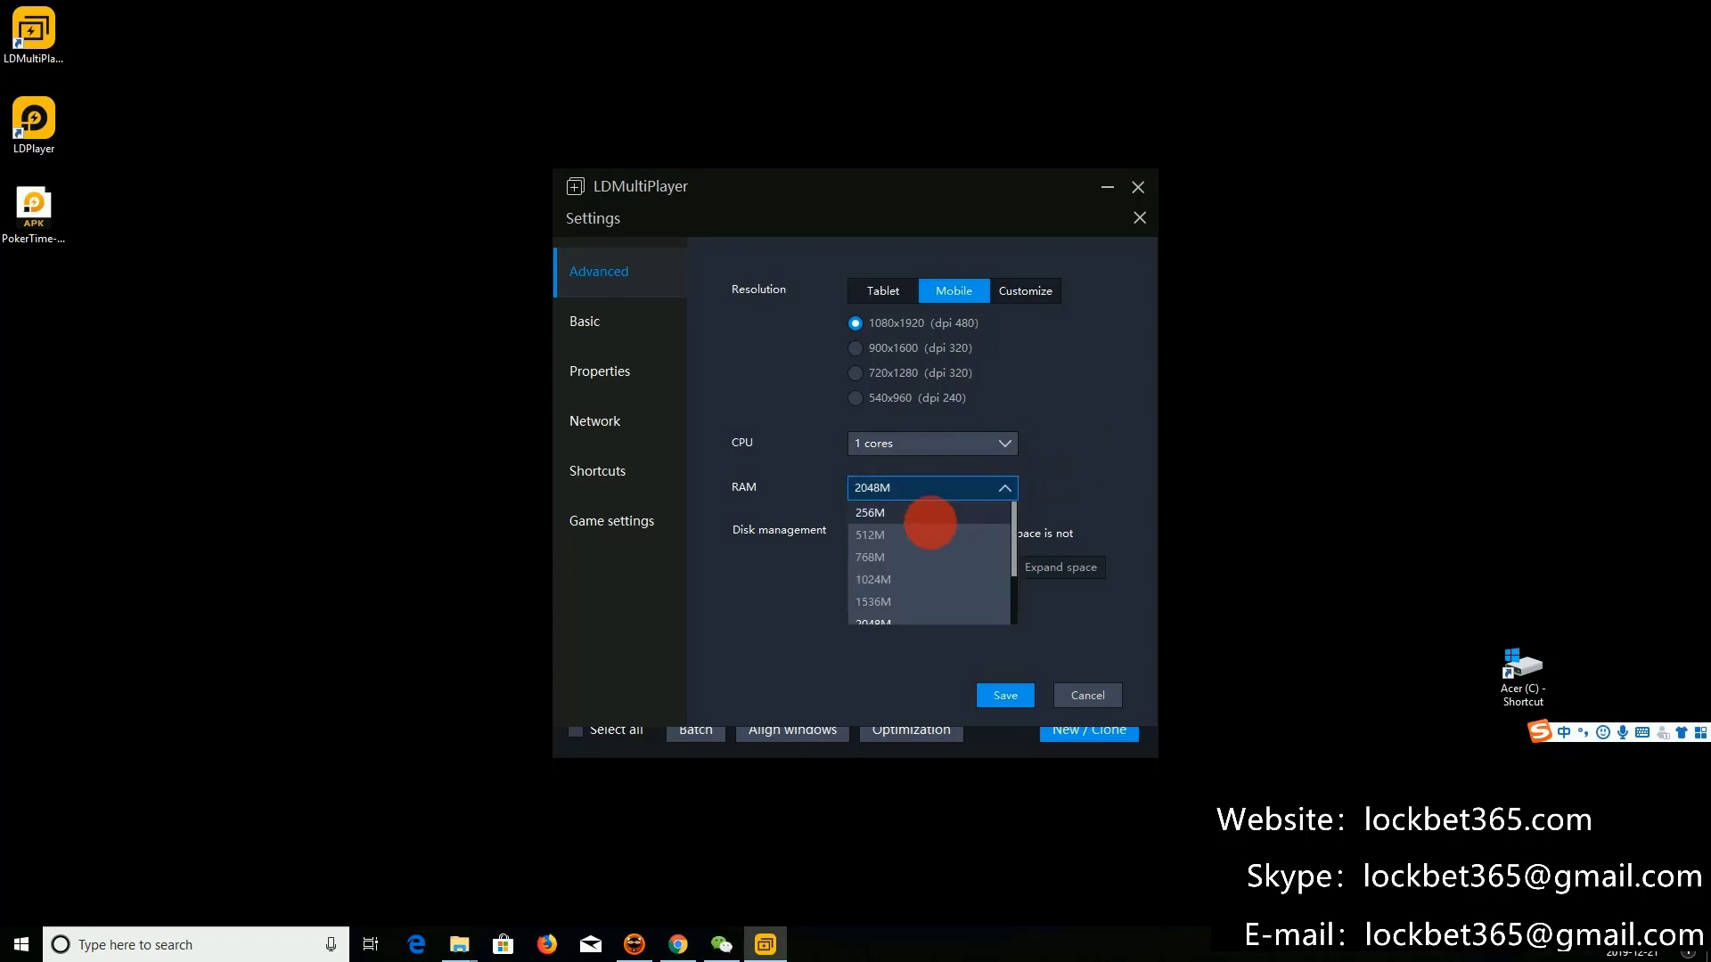
scroll(922, 561, down, 3)
click(916, 614)
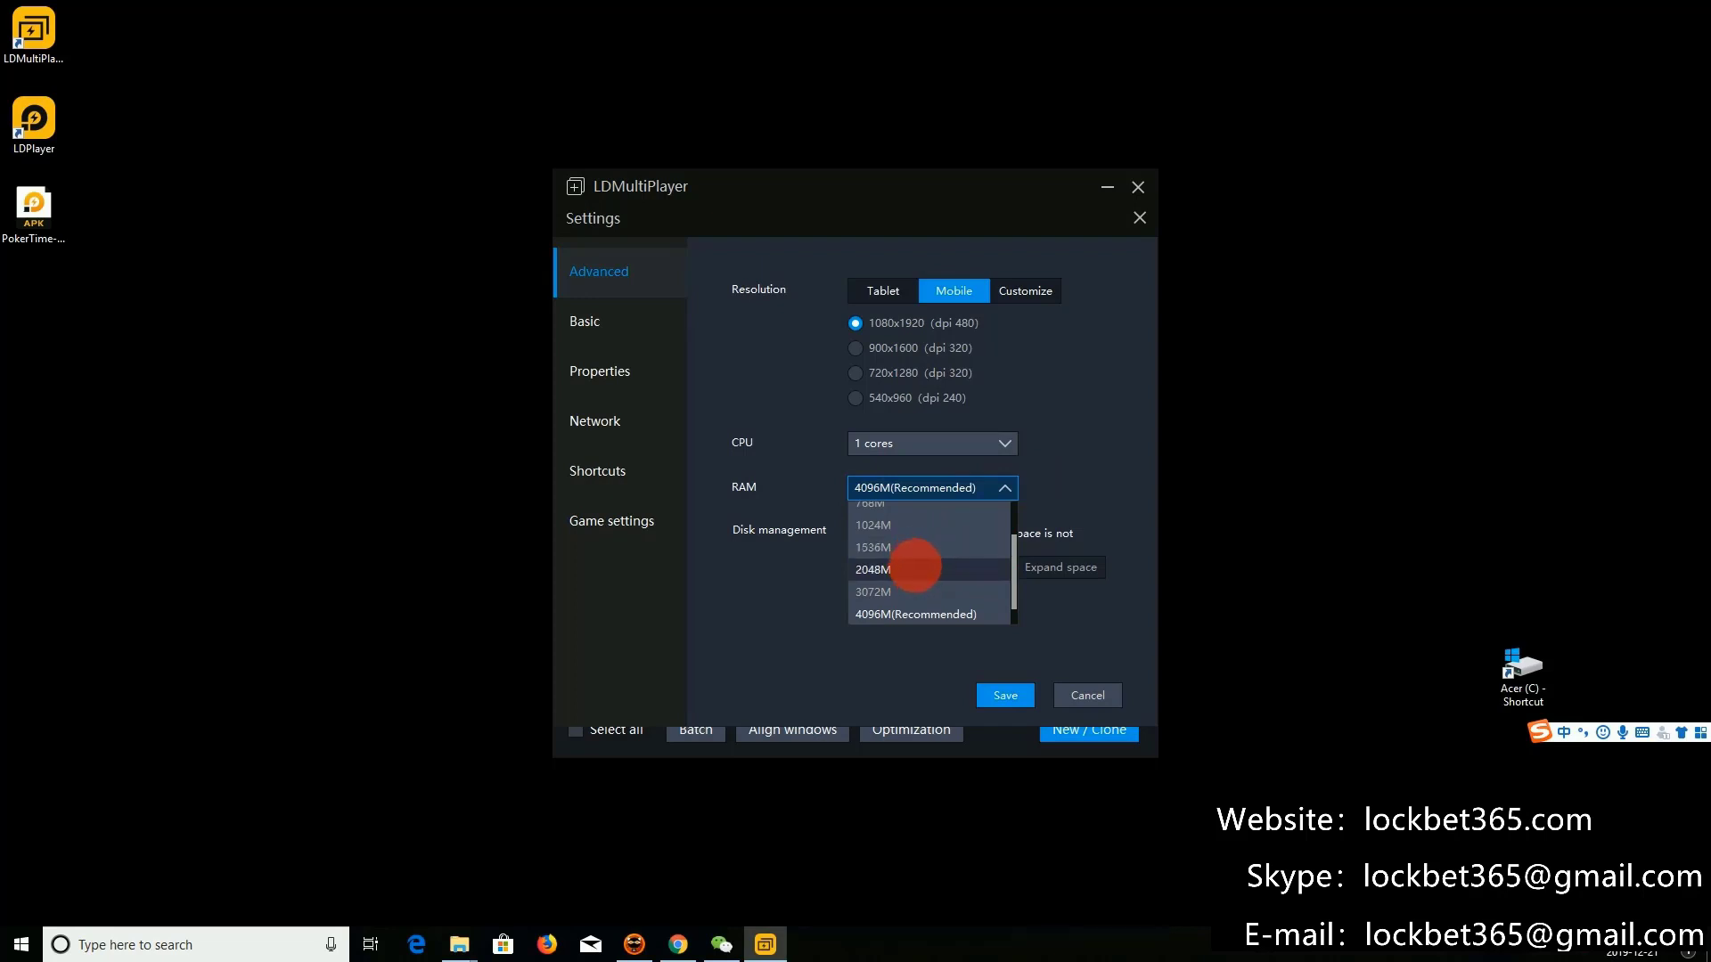
key(Up)
key(Down)
key(Down)
key(Up)
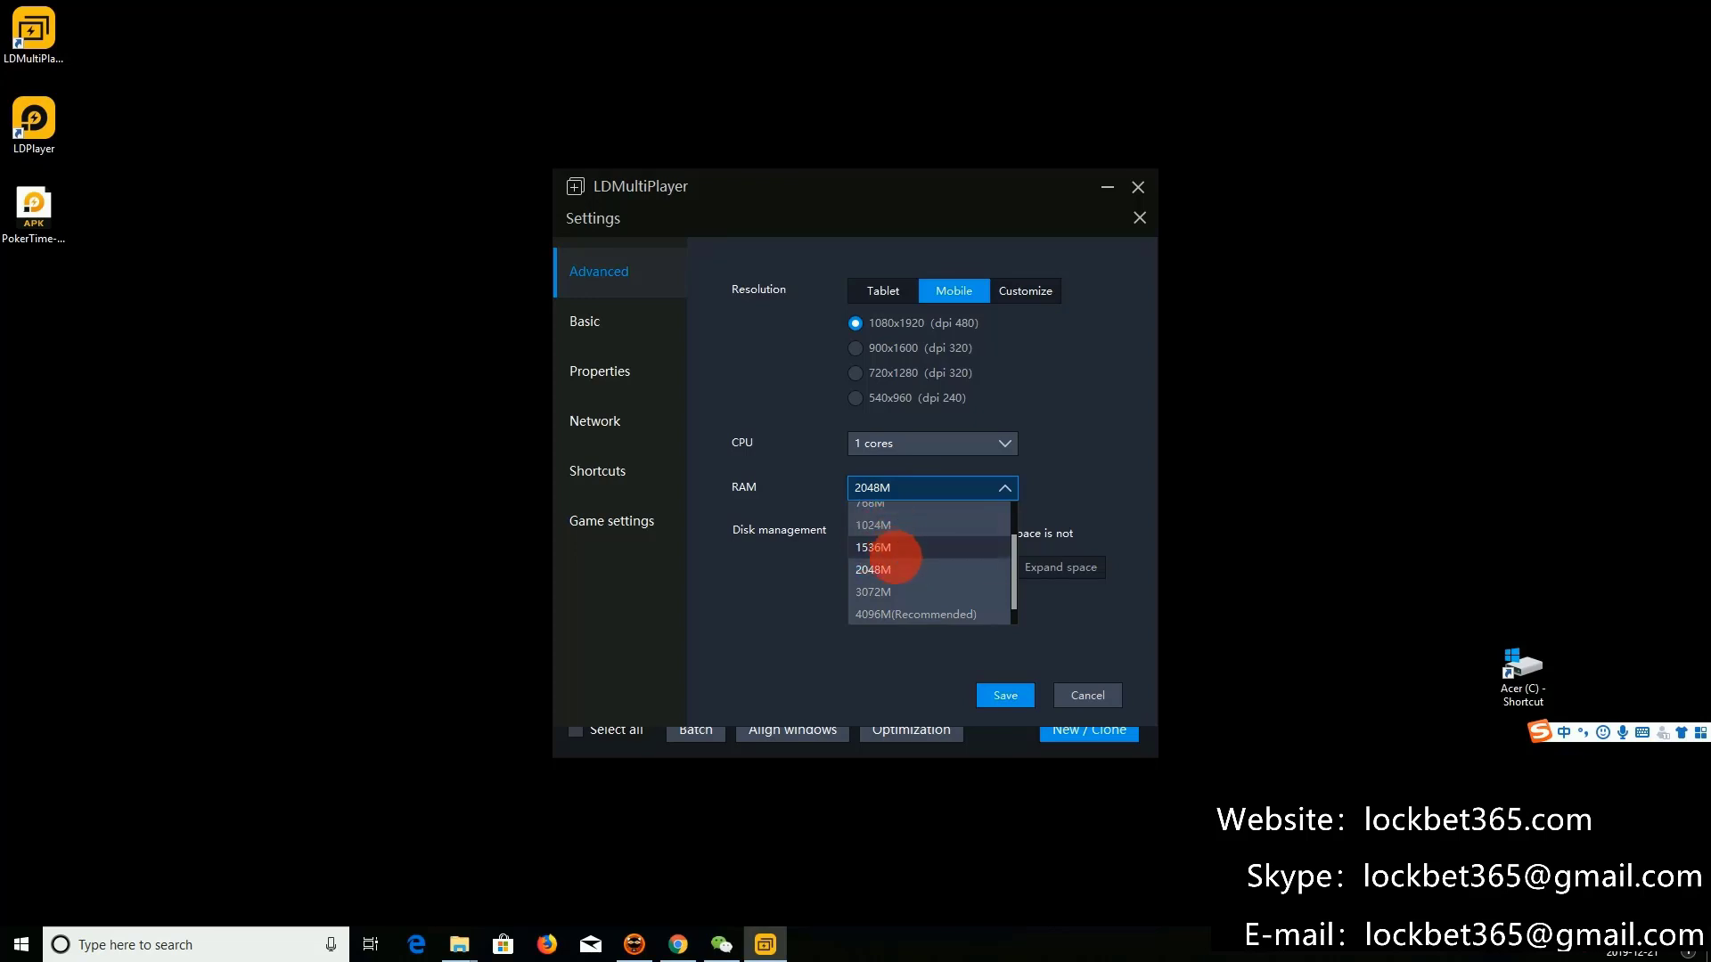
click(887, 568)
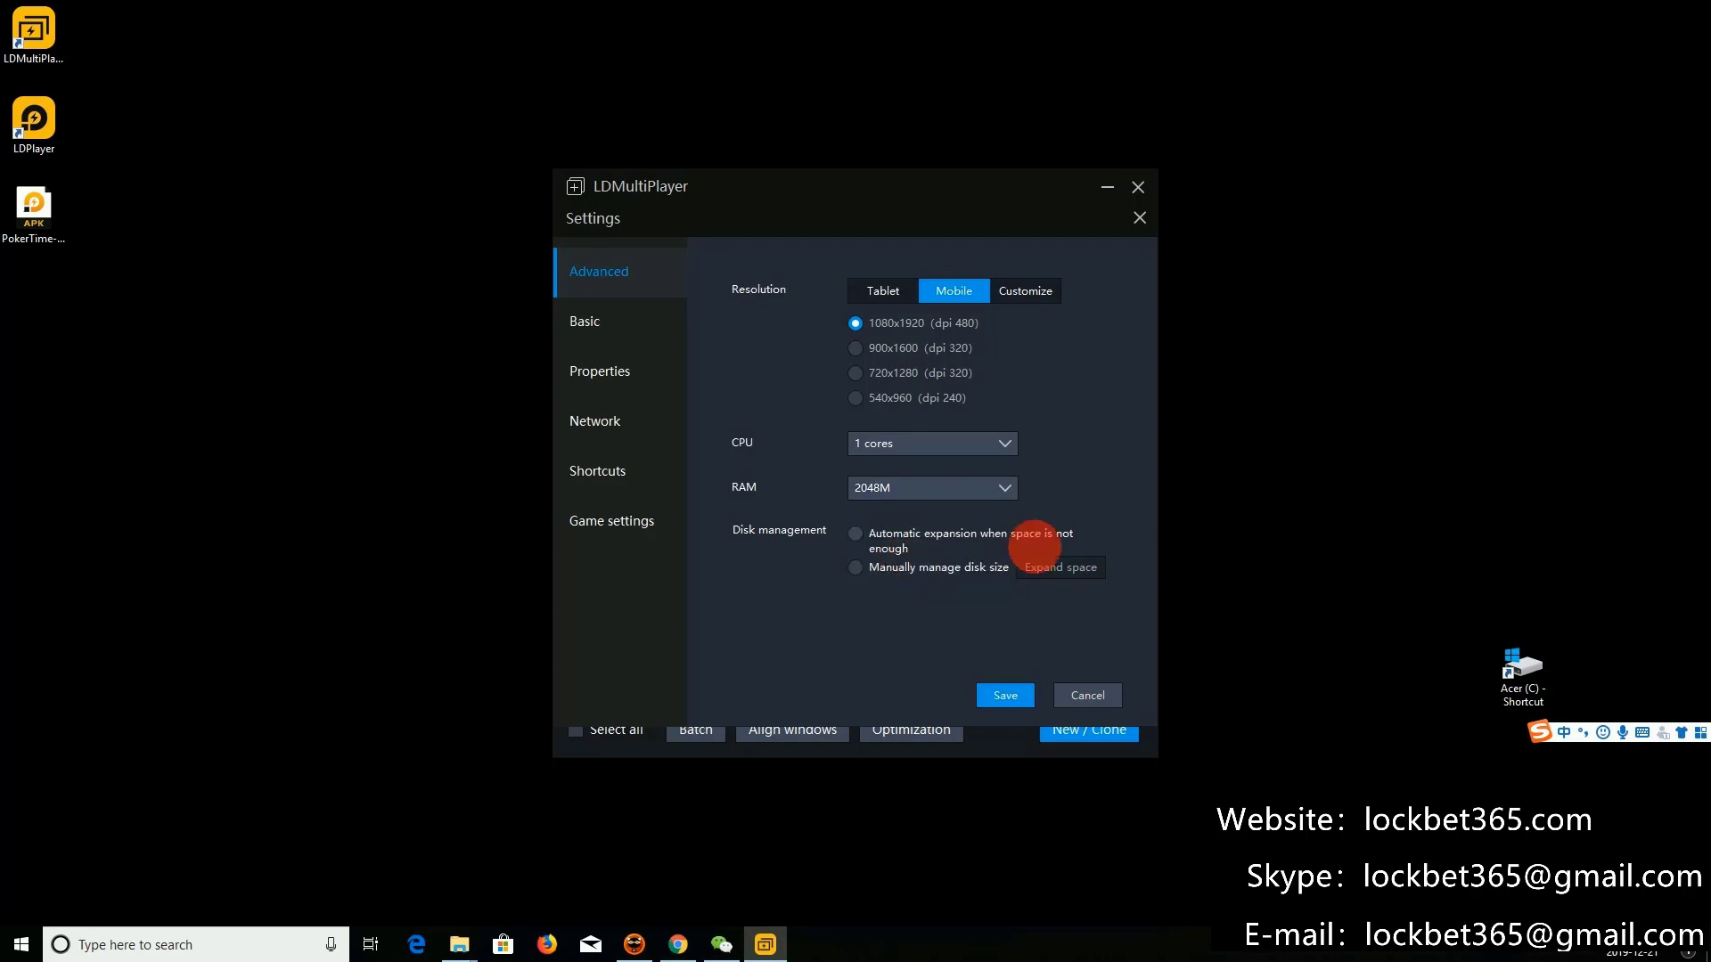
Step: Save the settings and clone LDPlayer three times via New / Clone > Clone player
click(1005, 694)
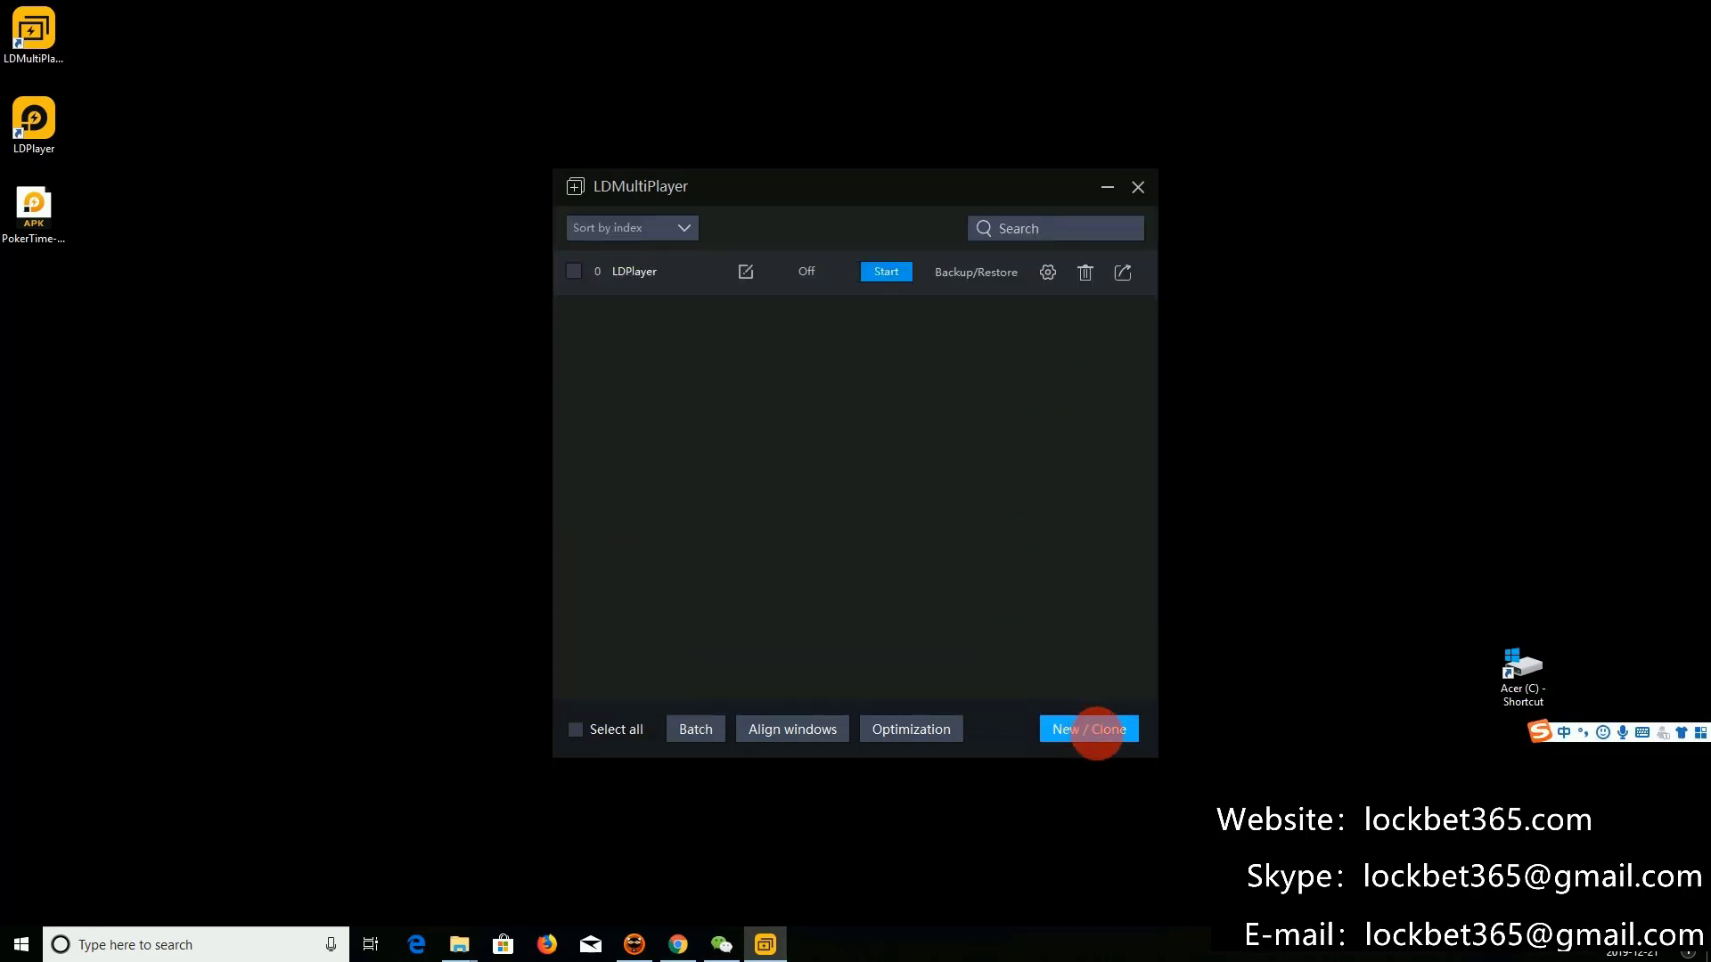
click(1098, 733)
click(982, 468)
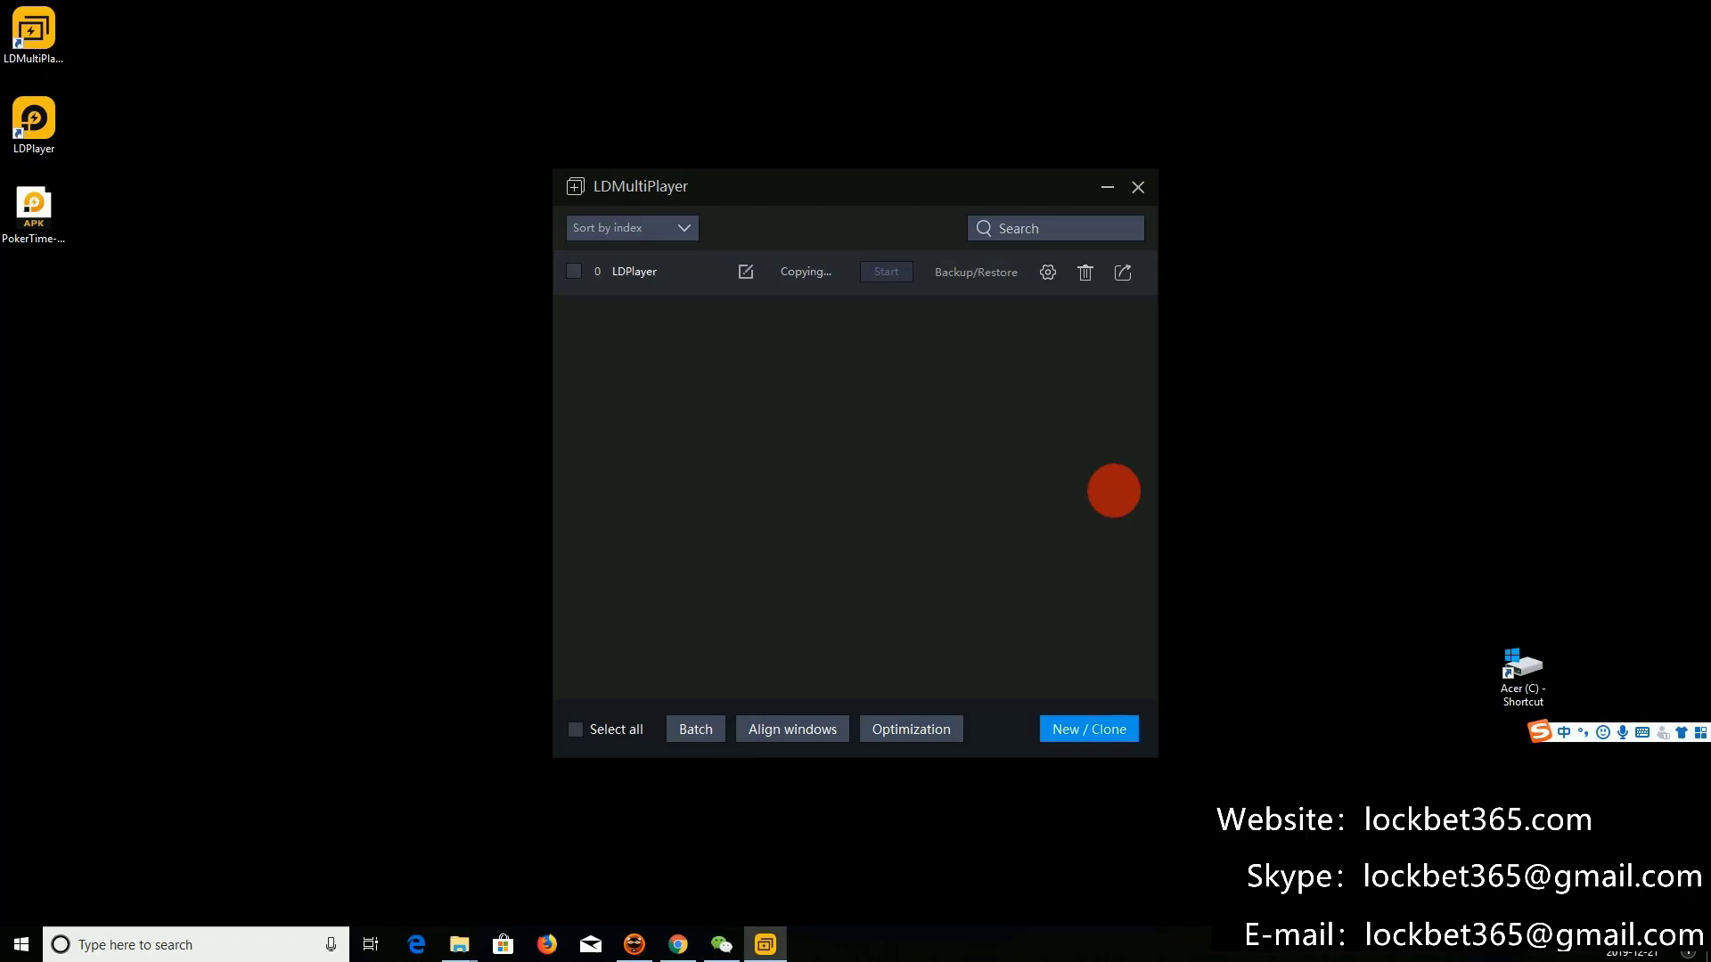
click(1088, 729)
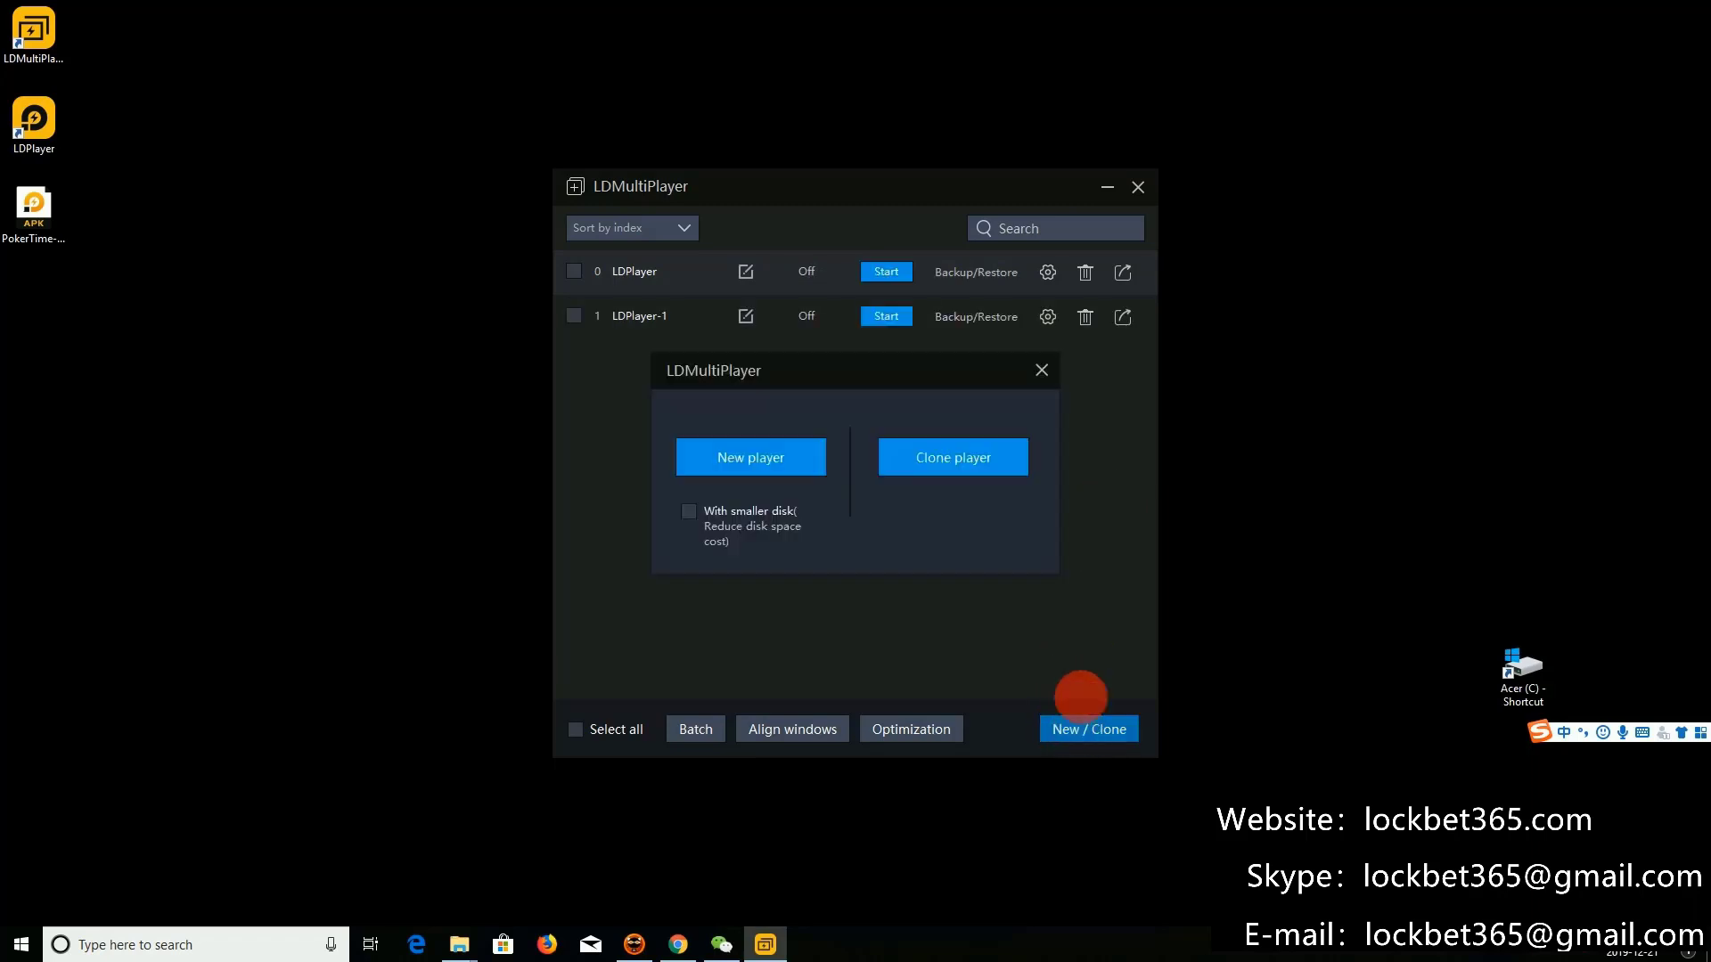
click(953, 457)
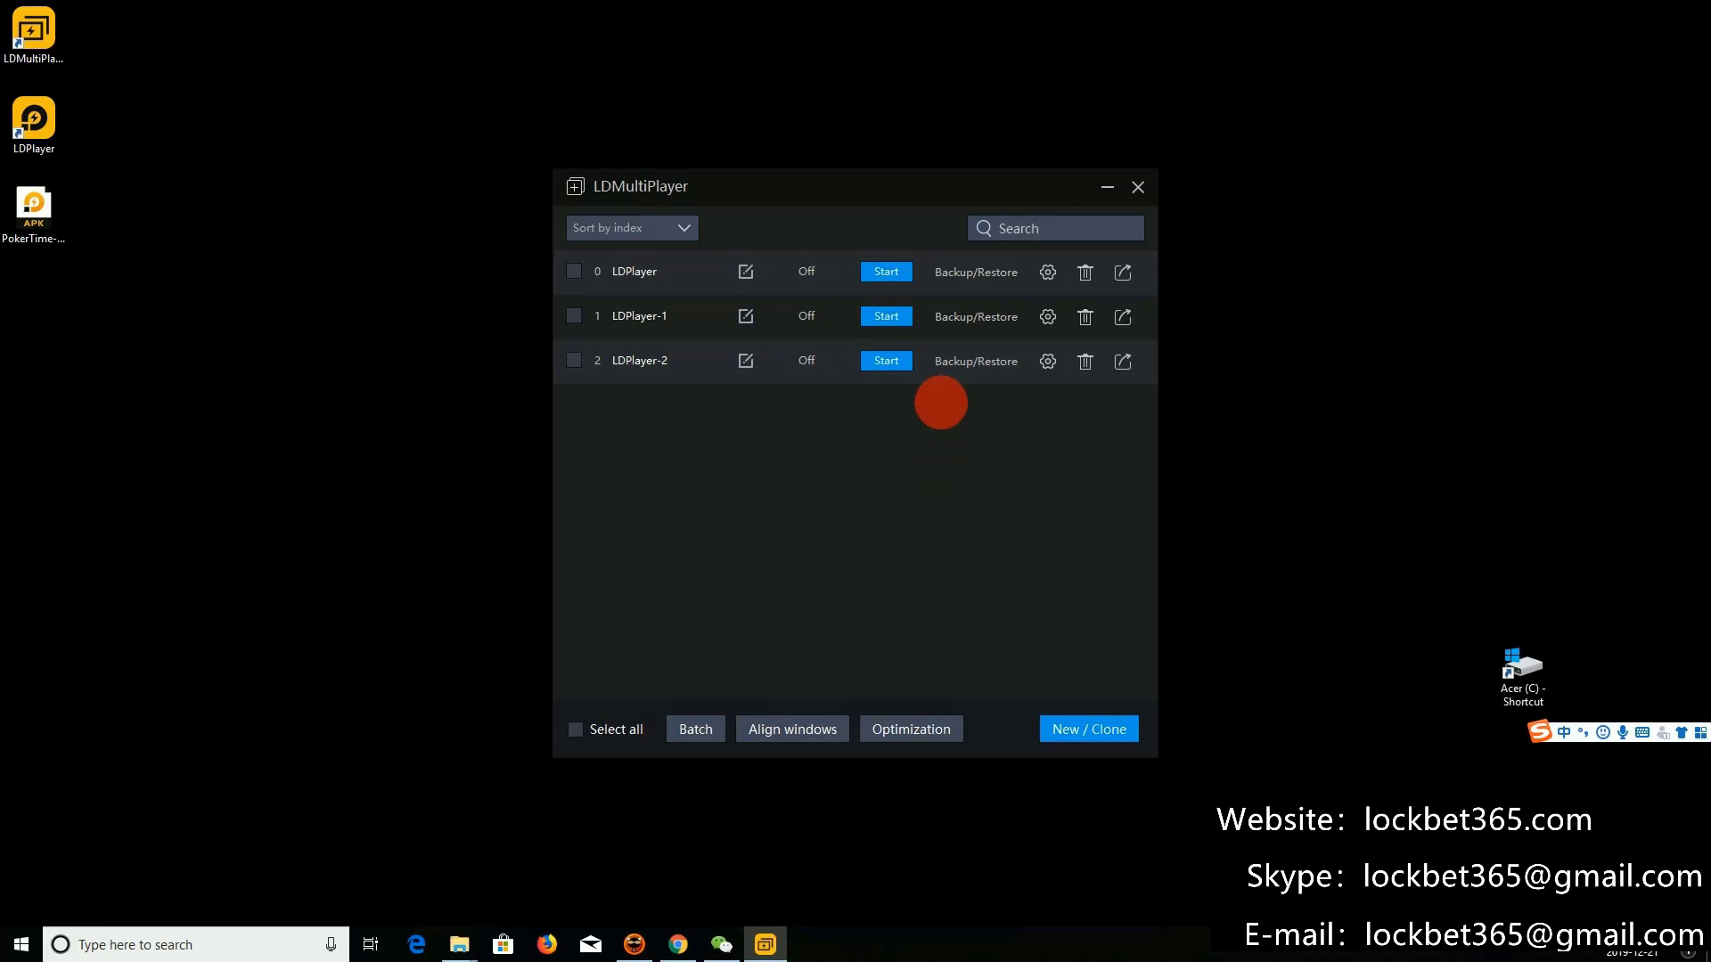
click(1089, 729)
click(952, 457)
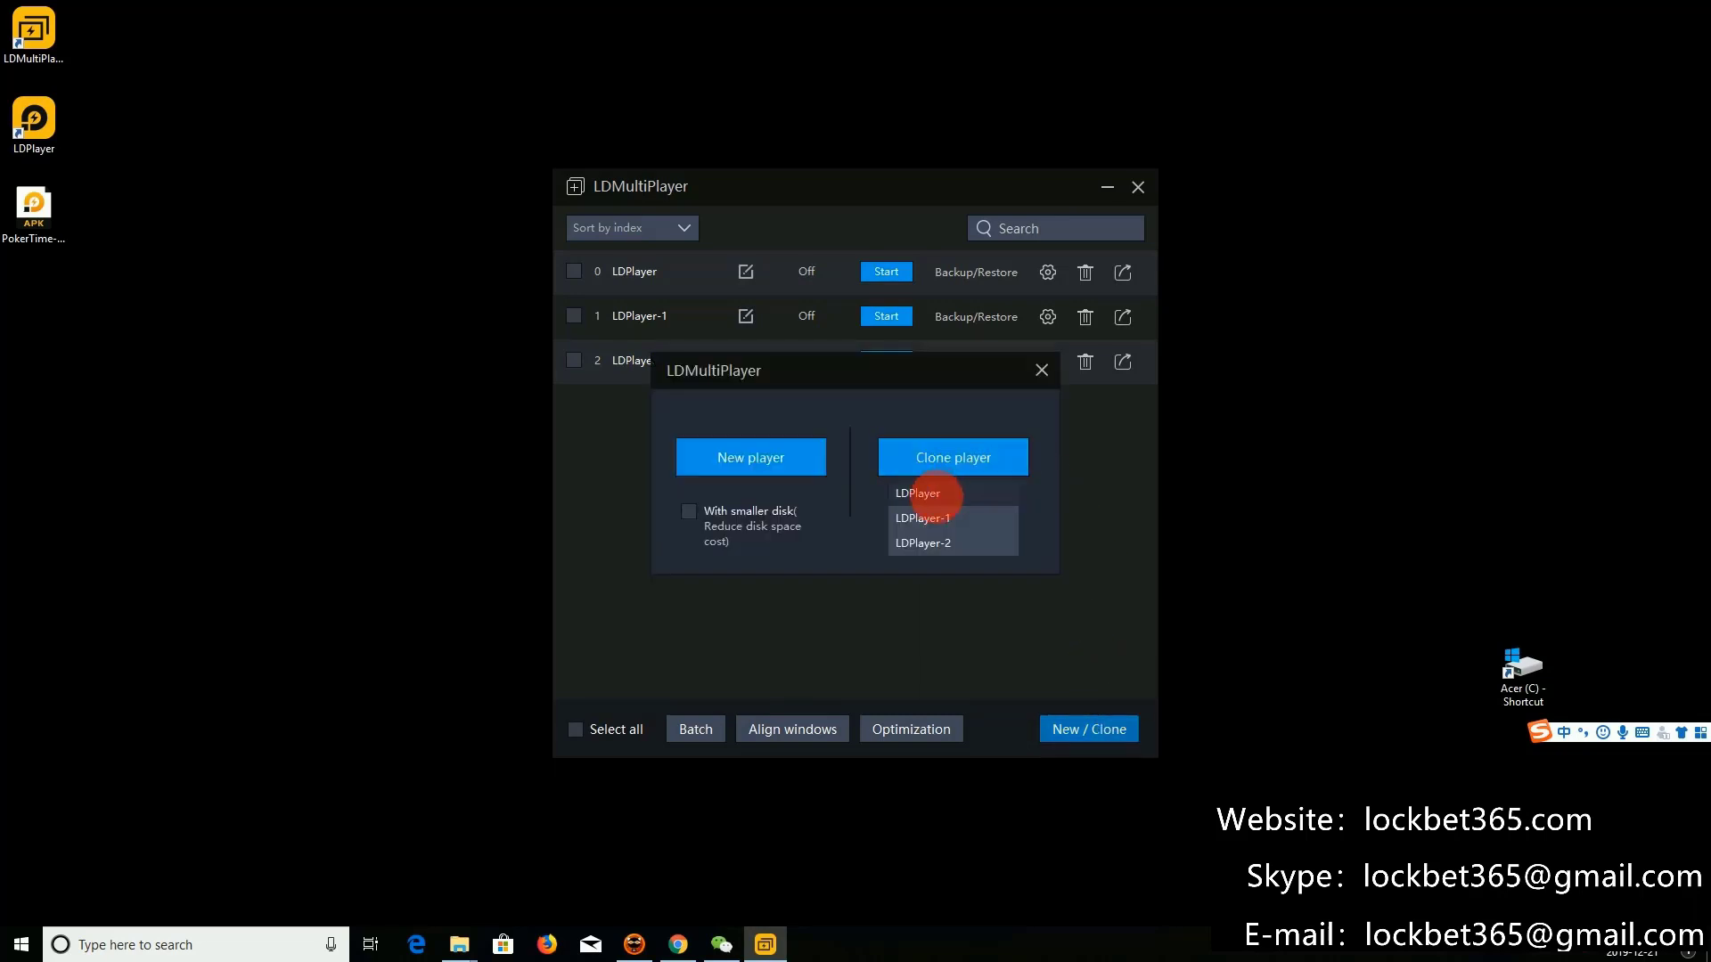
click(920, 493)
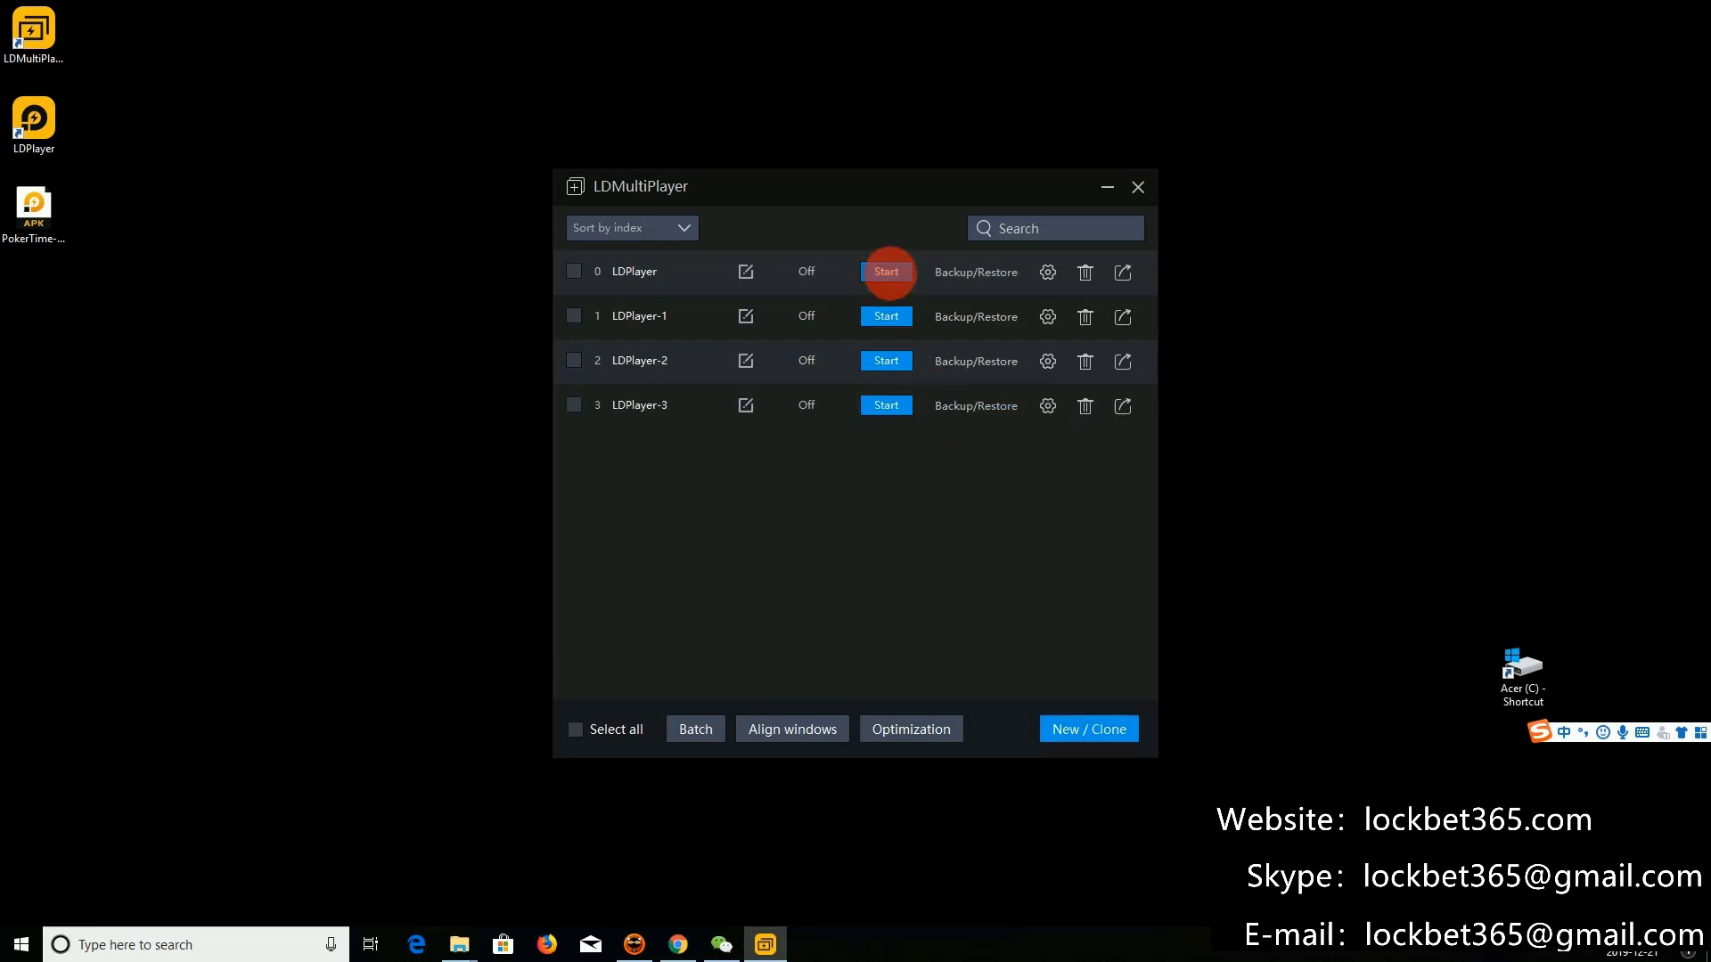
Step: Start LDPlayer, LDPlayer-1, -2 and -3, then align their windows side by side
click(887, 315)
click(1123, 556)
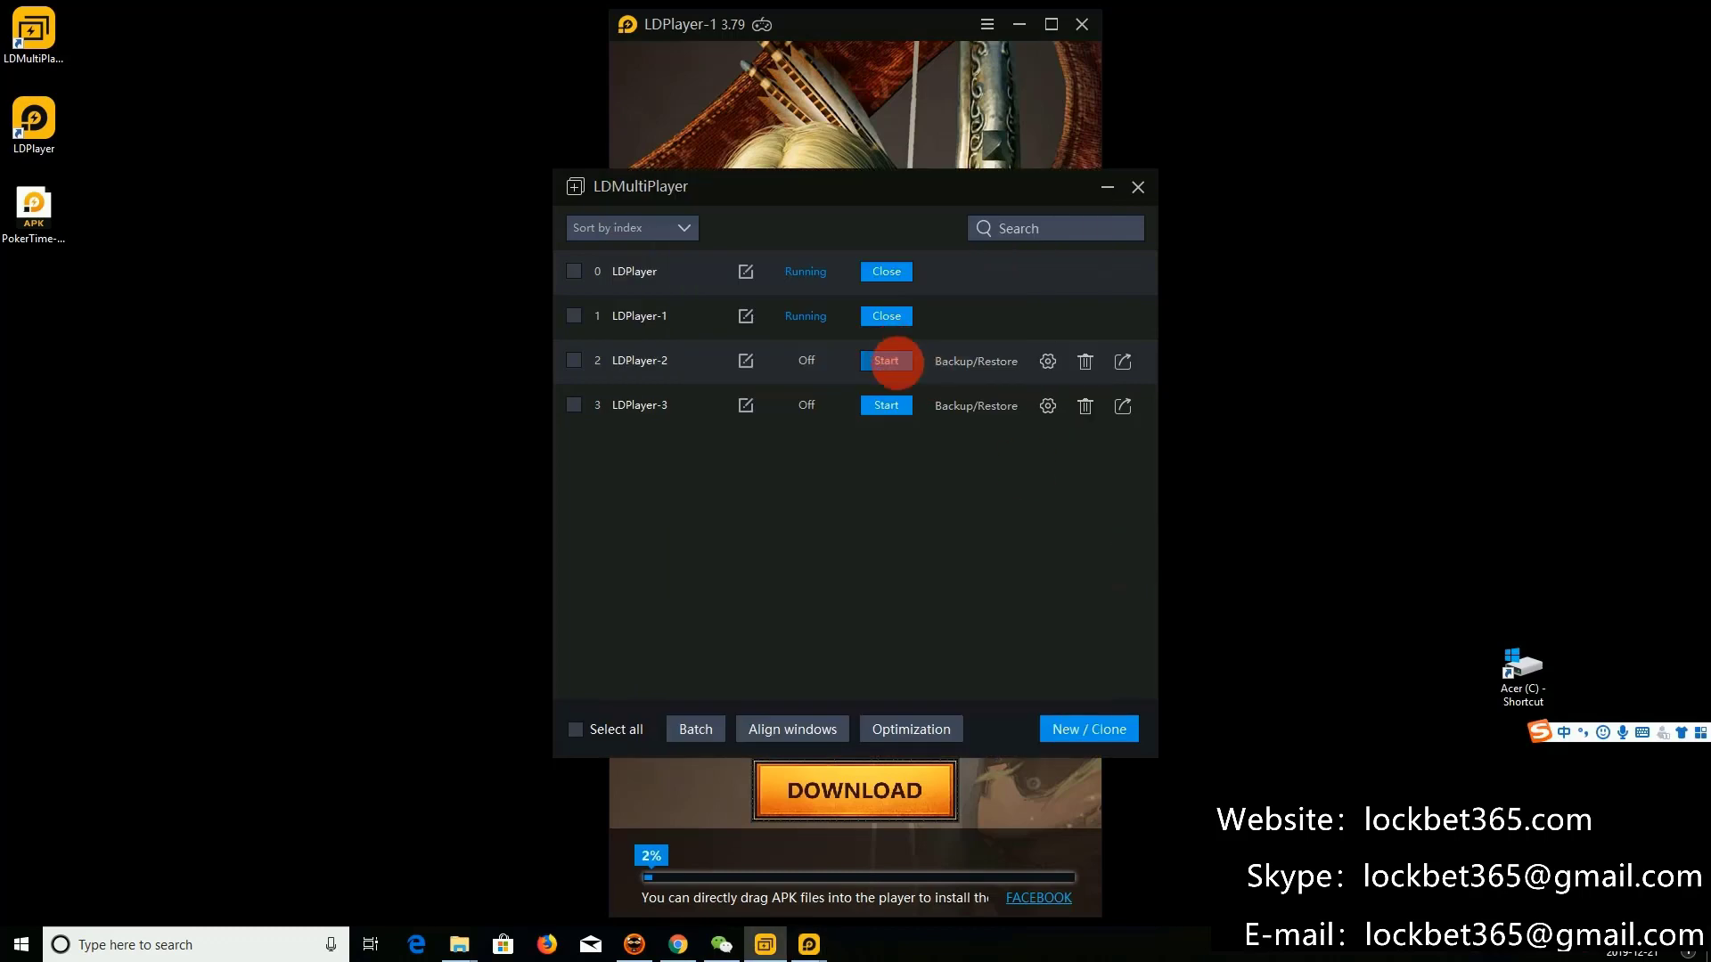
click(885, 360)
click(887, 406)
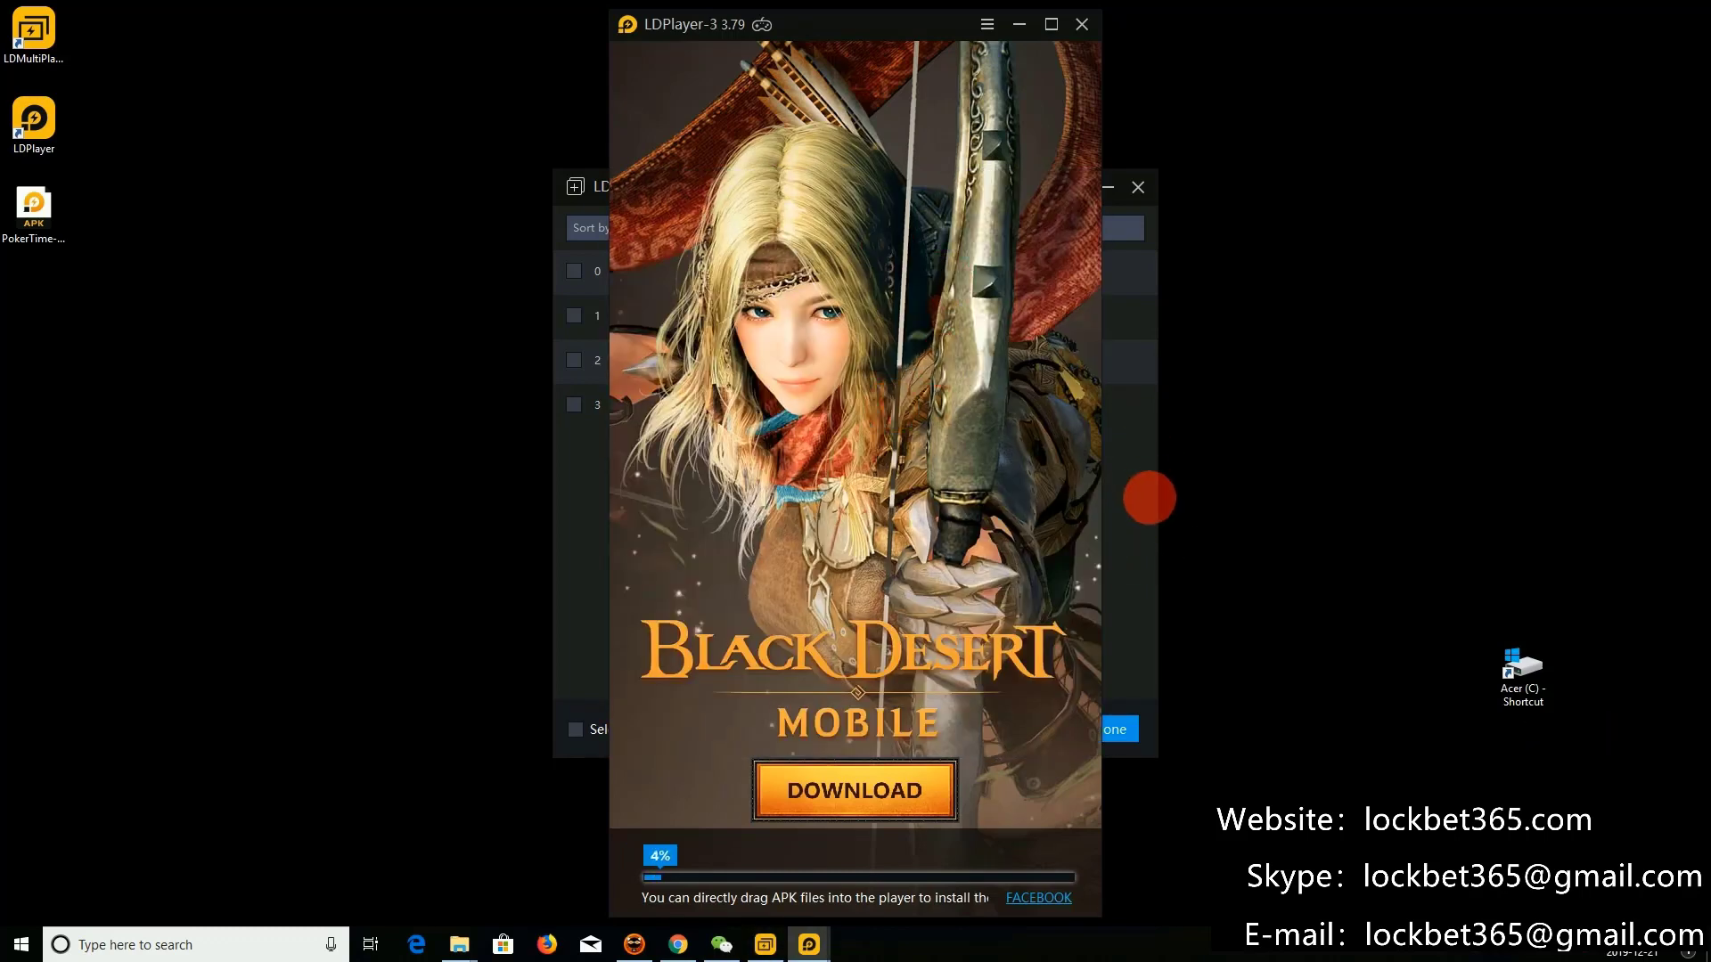
click(1149, 498)
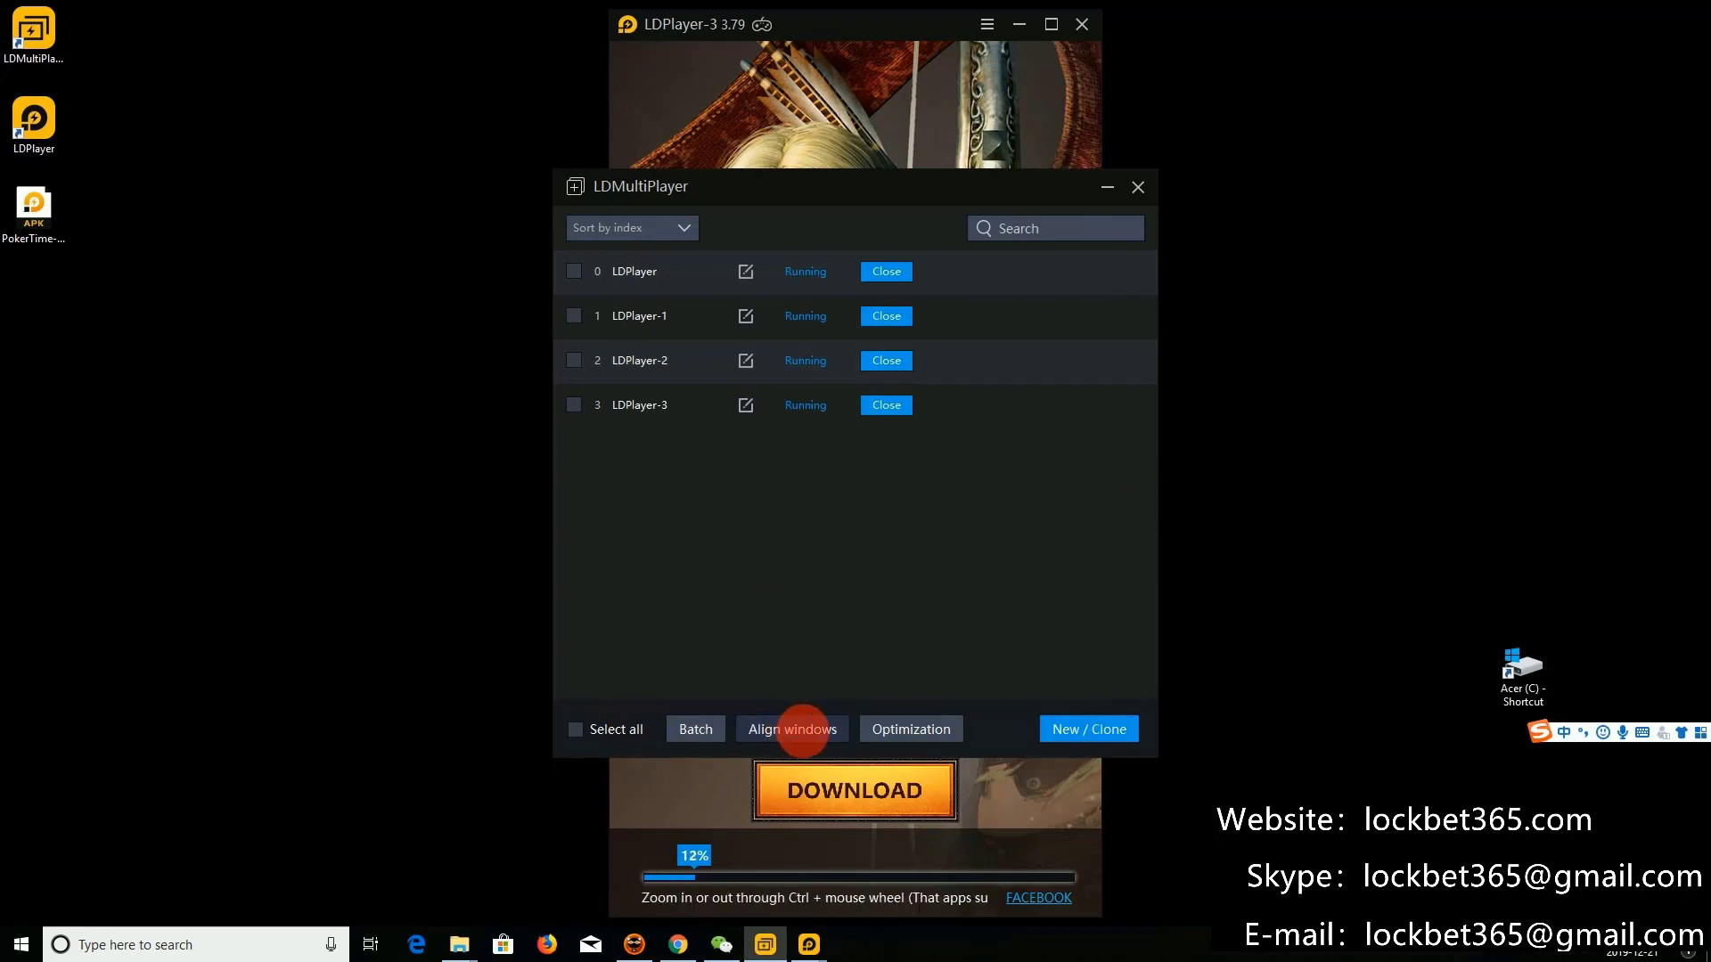
click(793, 729)
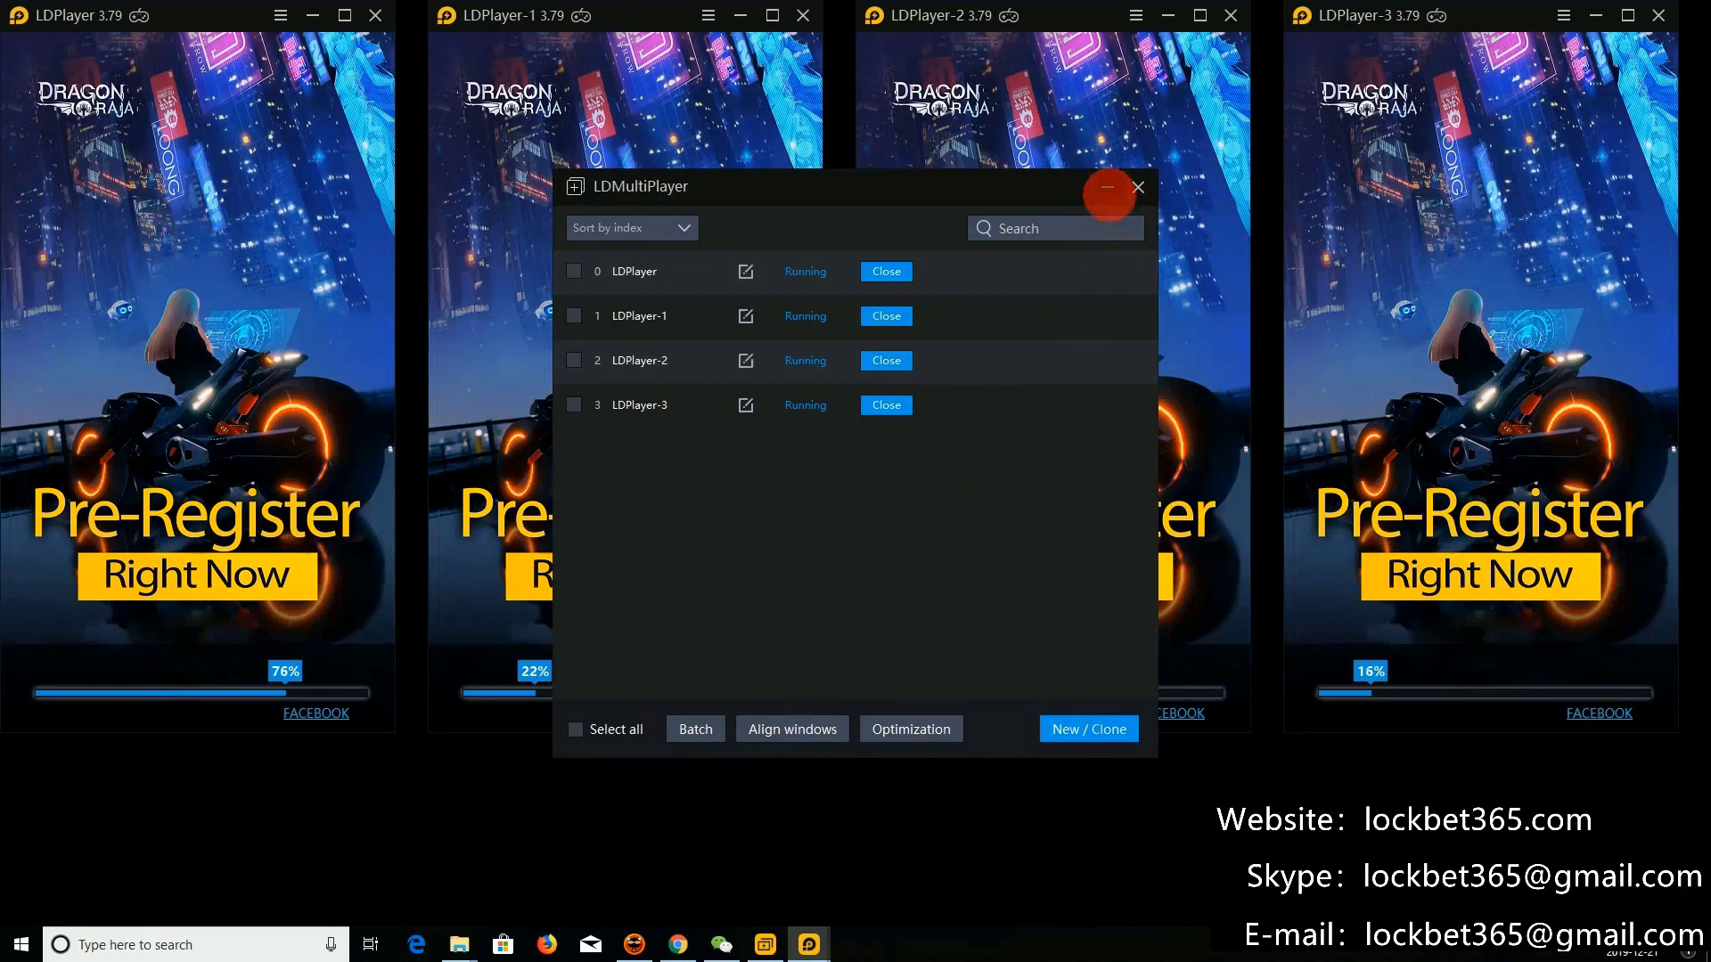
Step: Minimize LDMultiPlayer and launch PokerTime on each of the four emulator home screens
click(1109, 187)
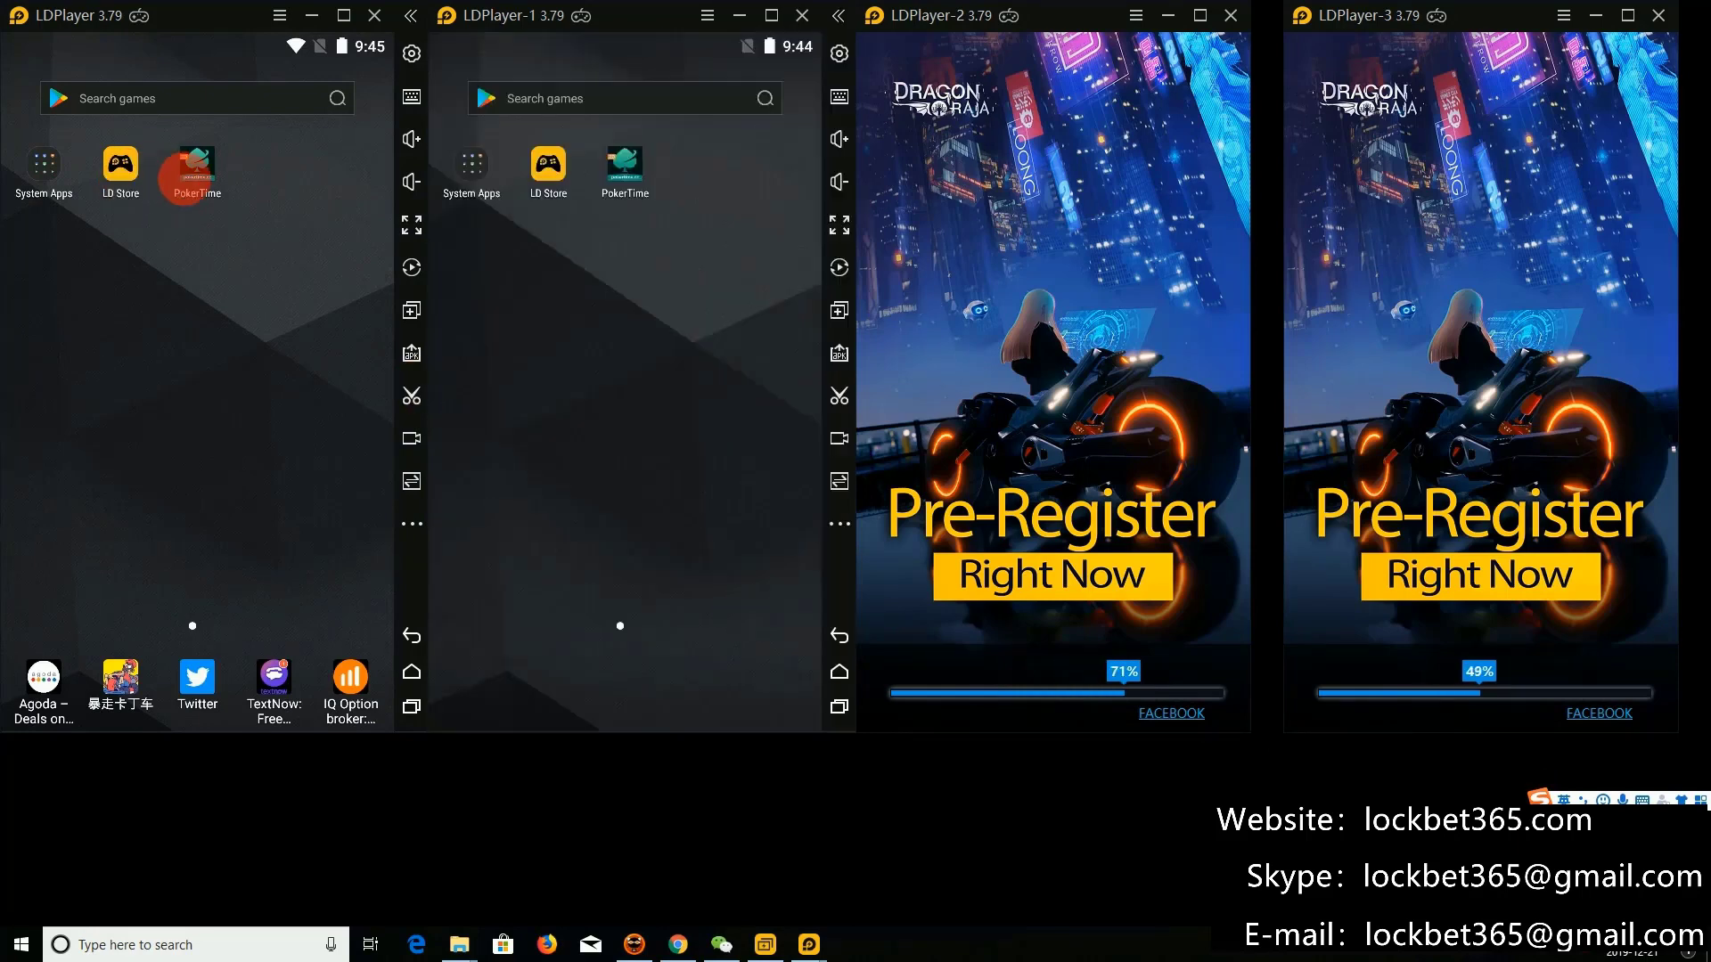
click(197, 171)
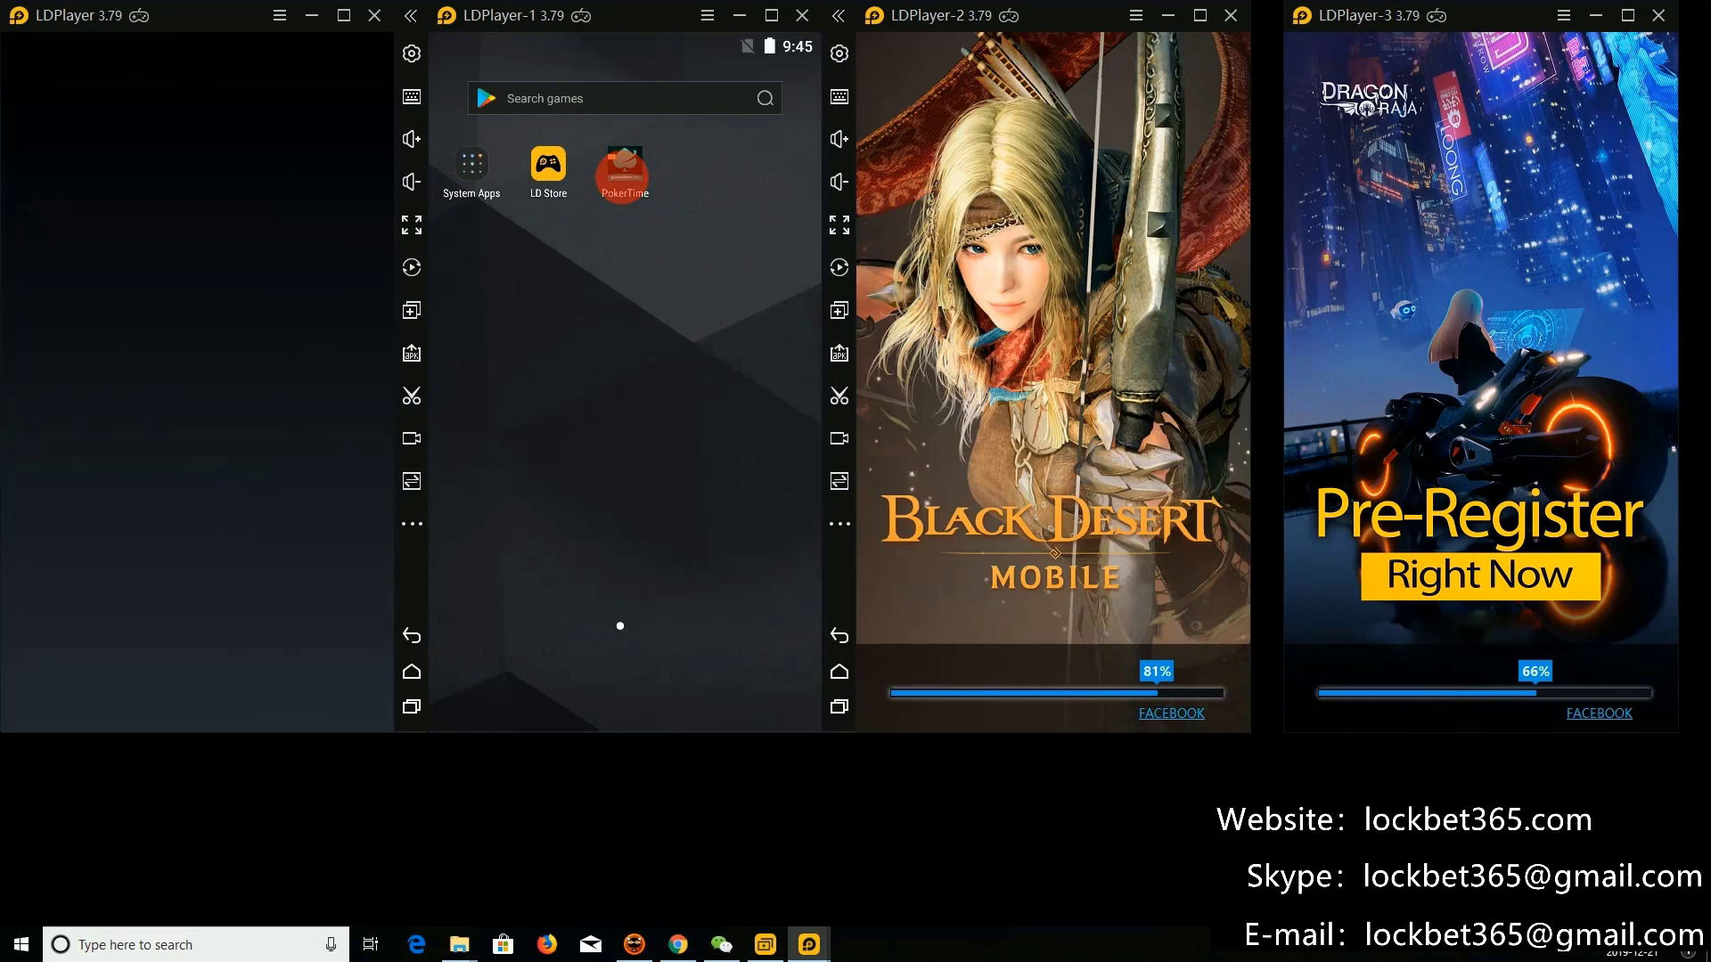
click(624, 172)
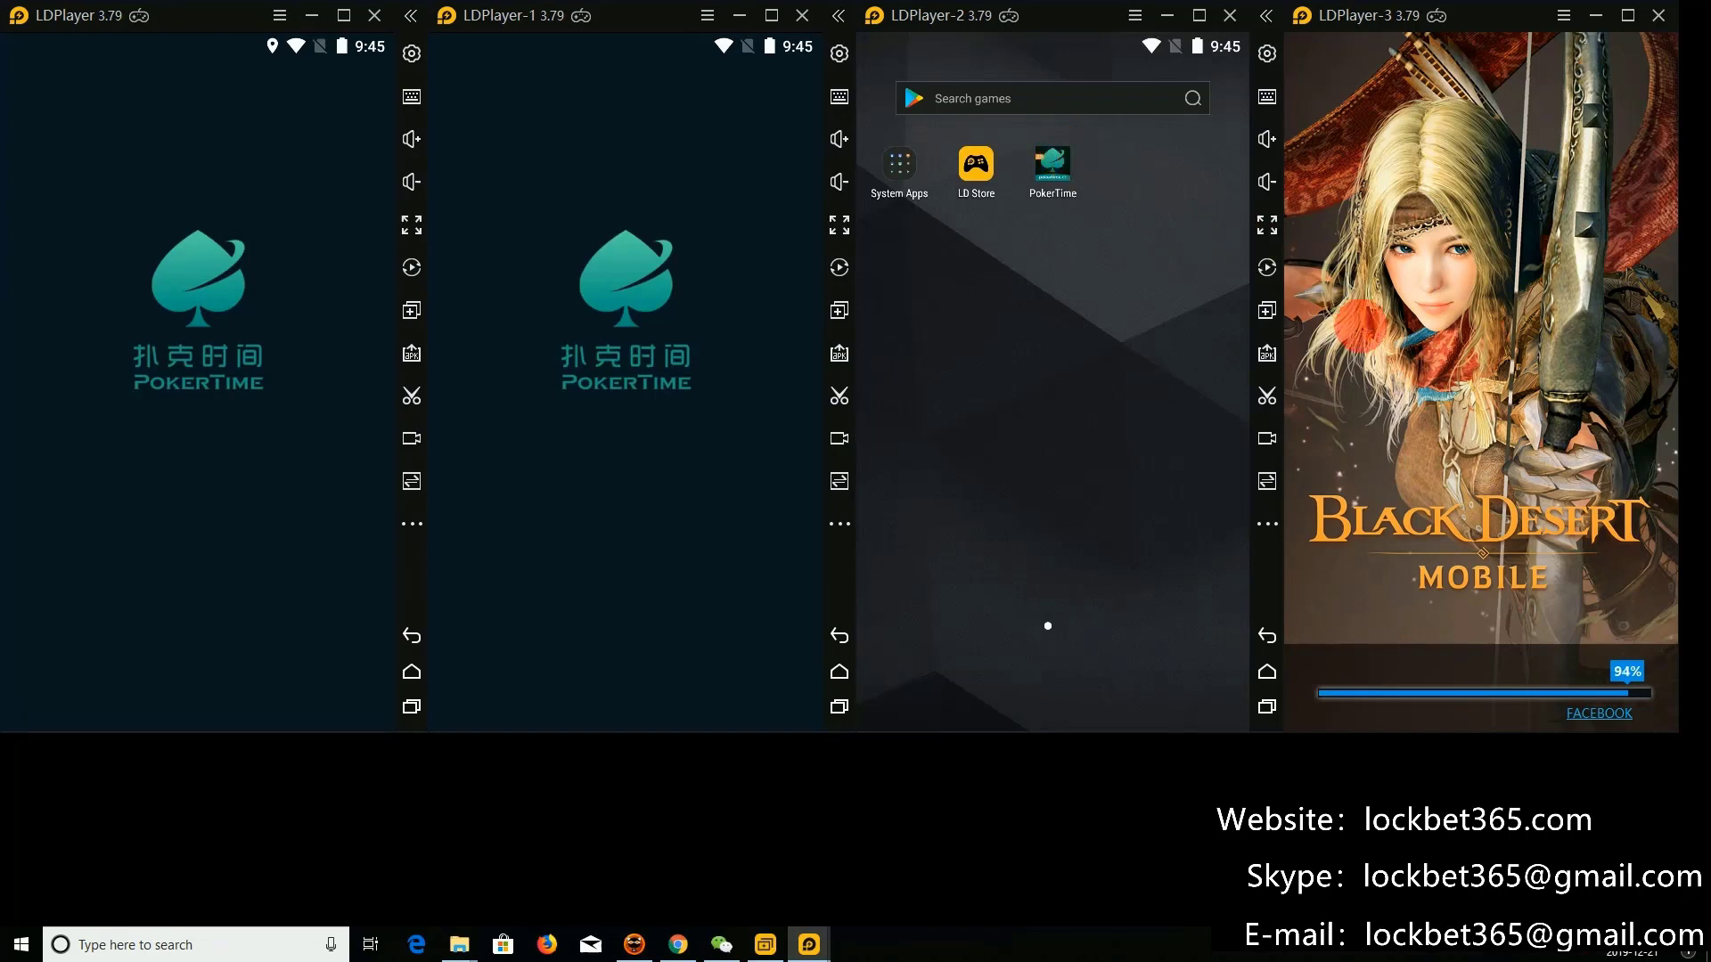
click(1052, 172)
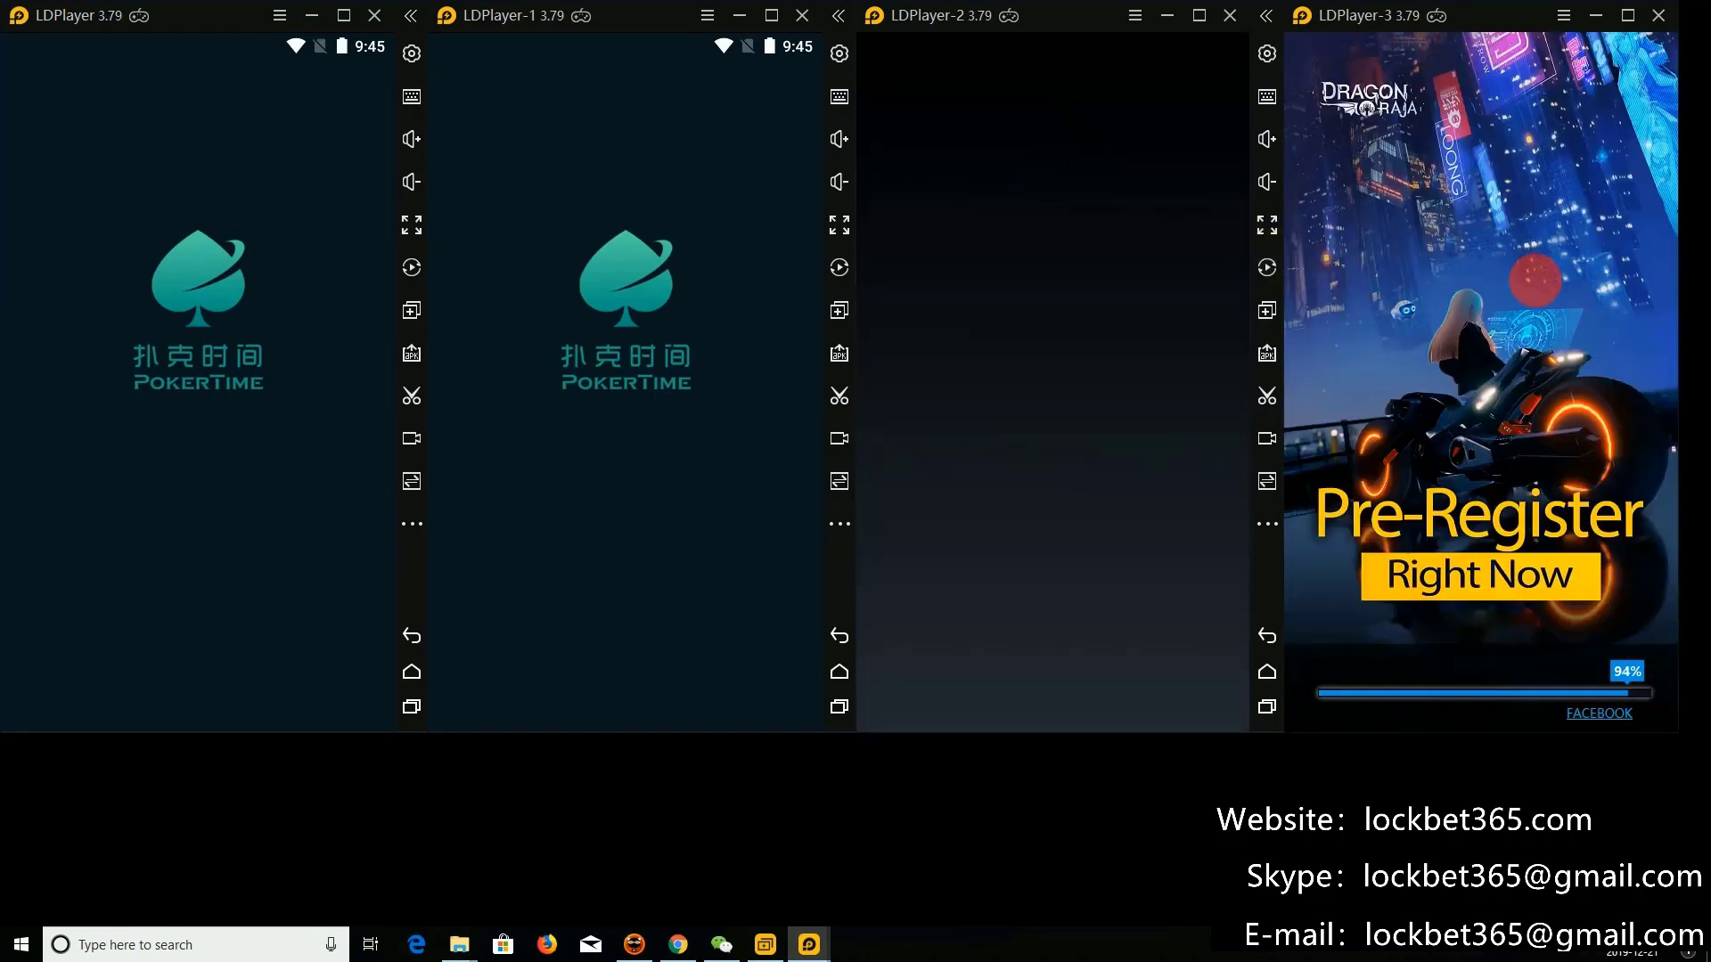
click(1479, 165)
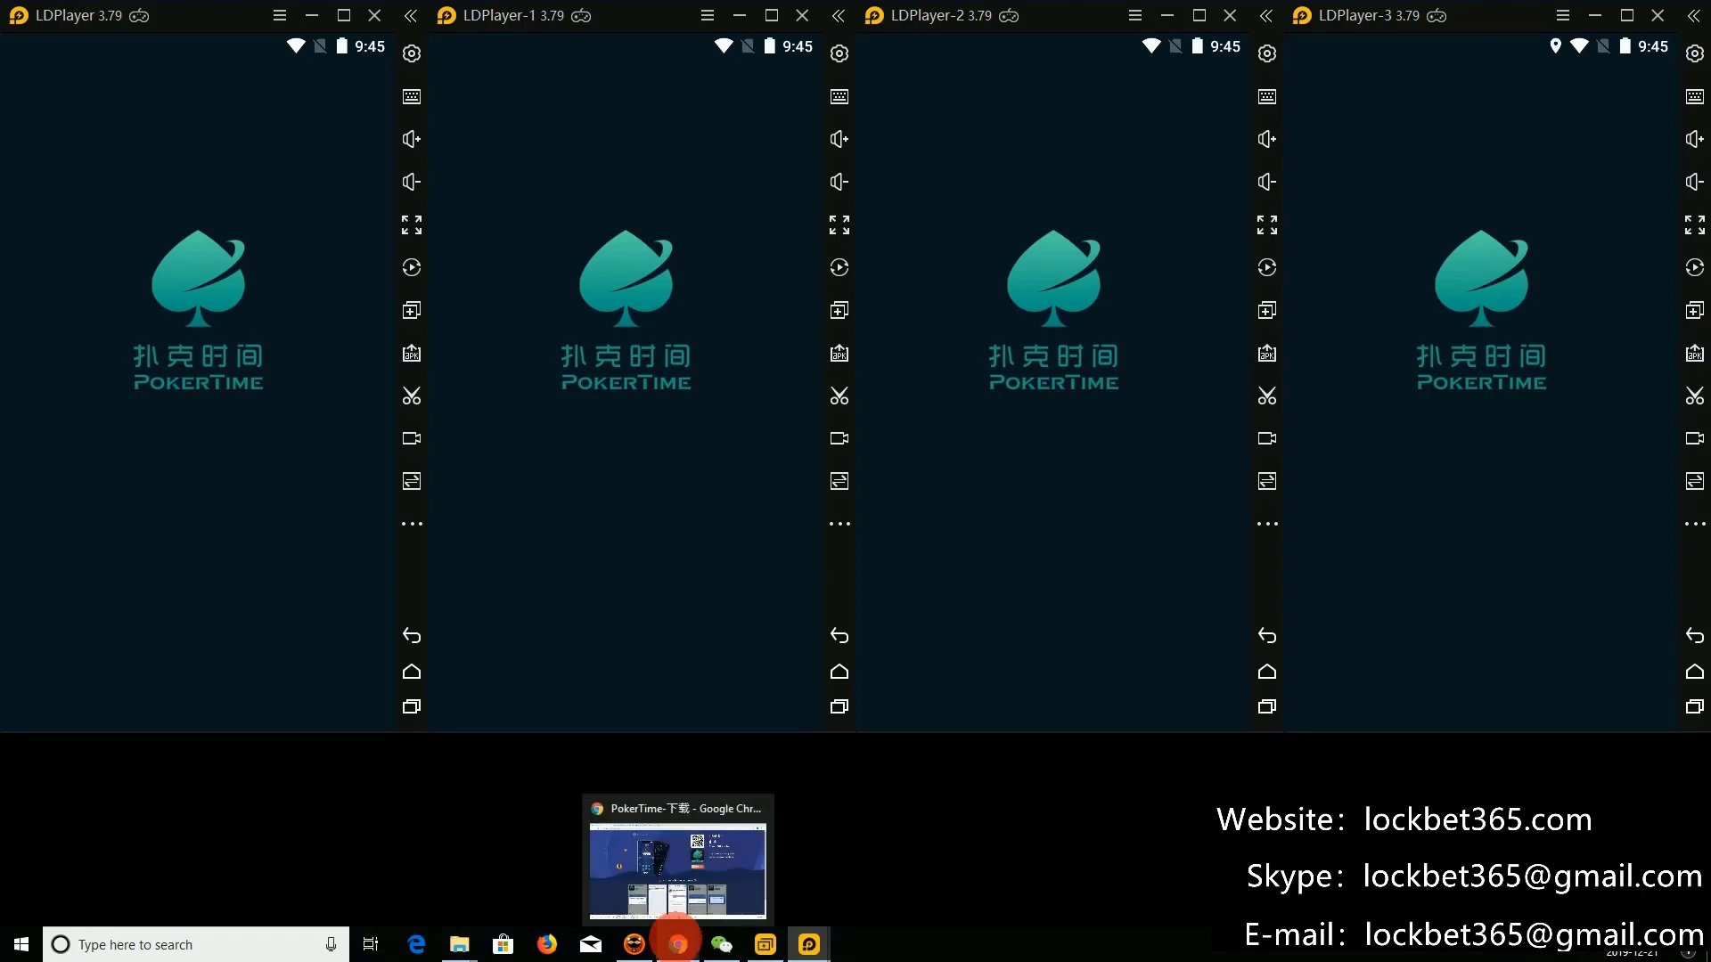
Step: Bring Chrome forward and view the LDPlayer V3.79 version-history notes on its website
click(678, 945)
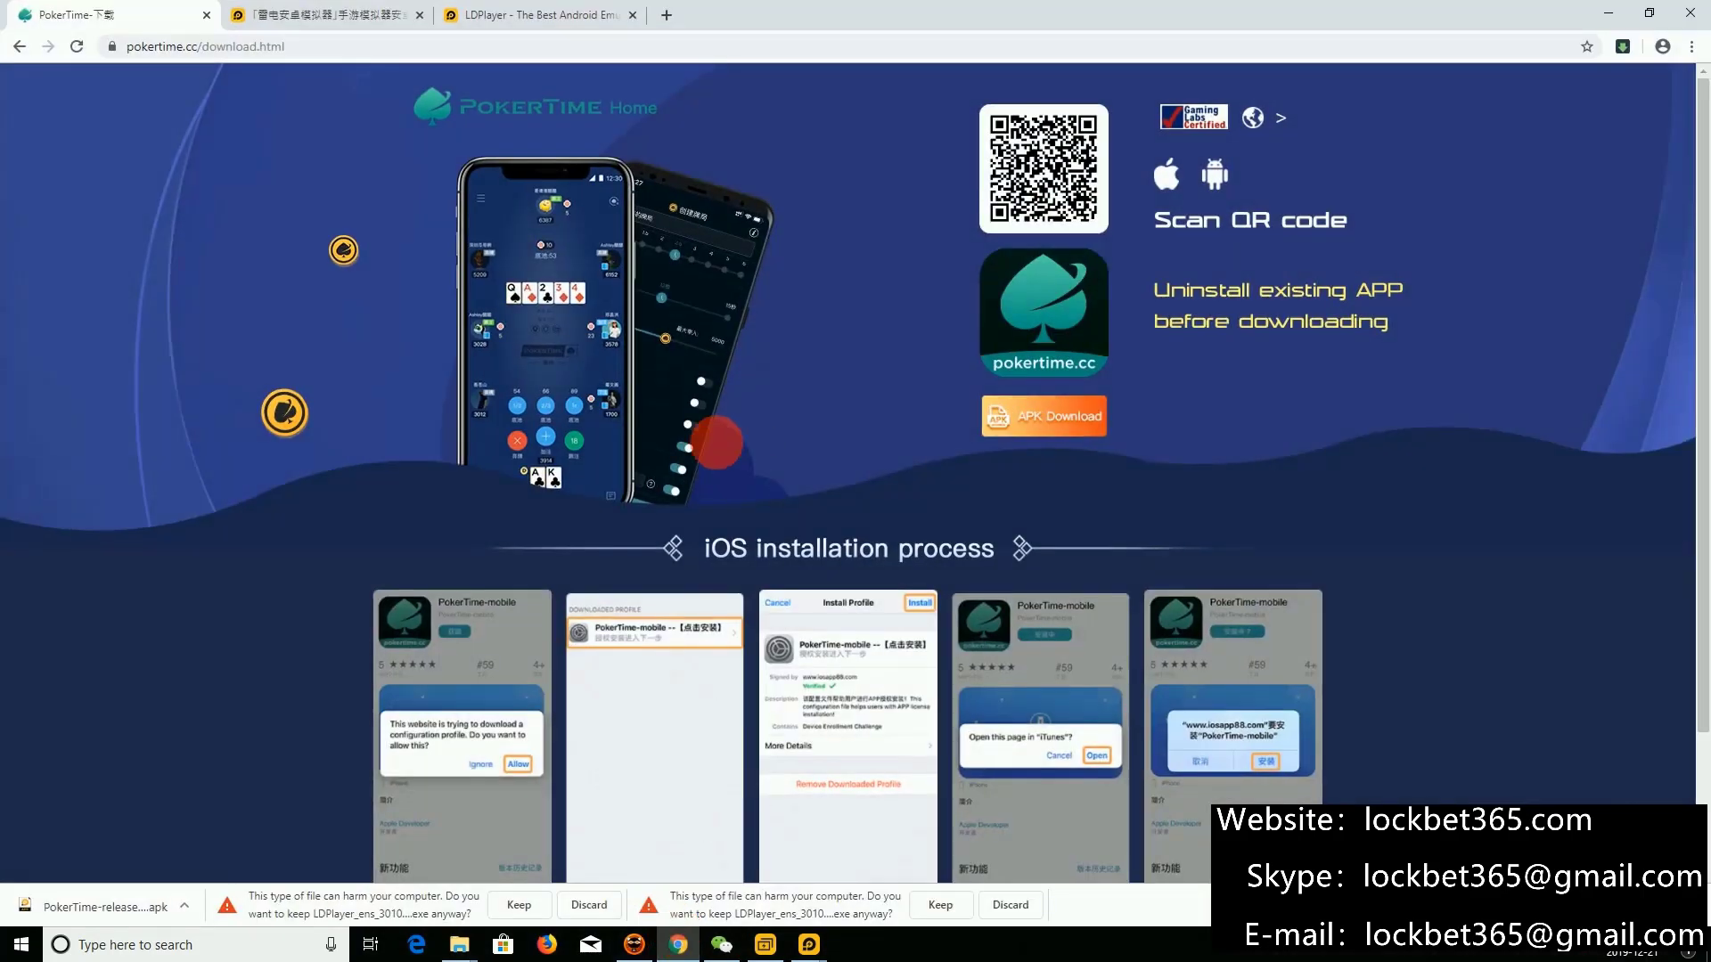
click(468, 14)
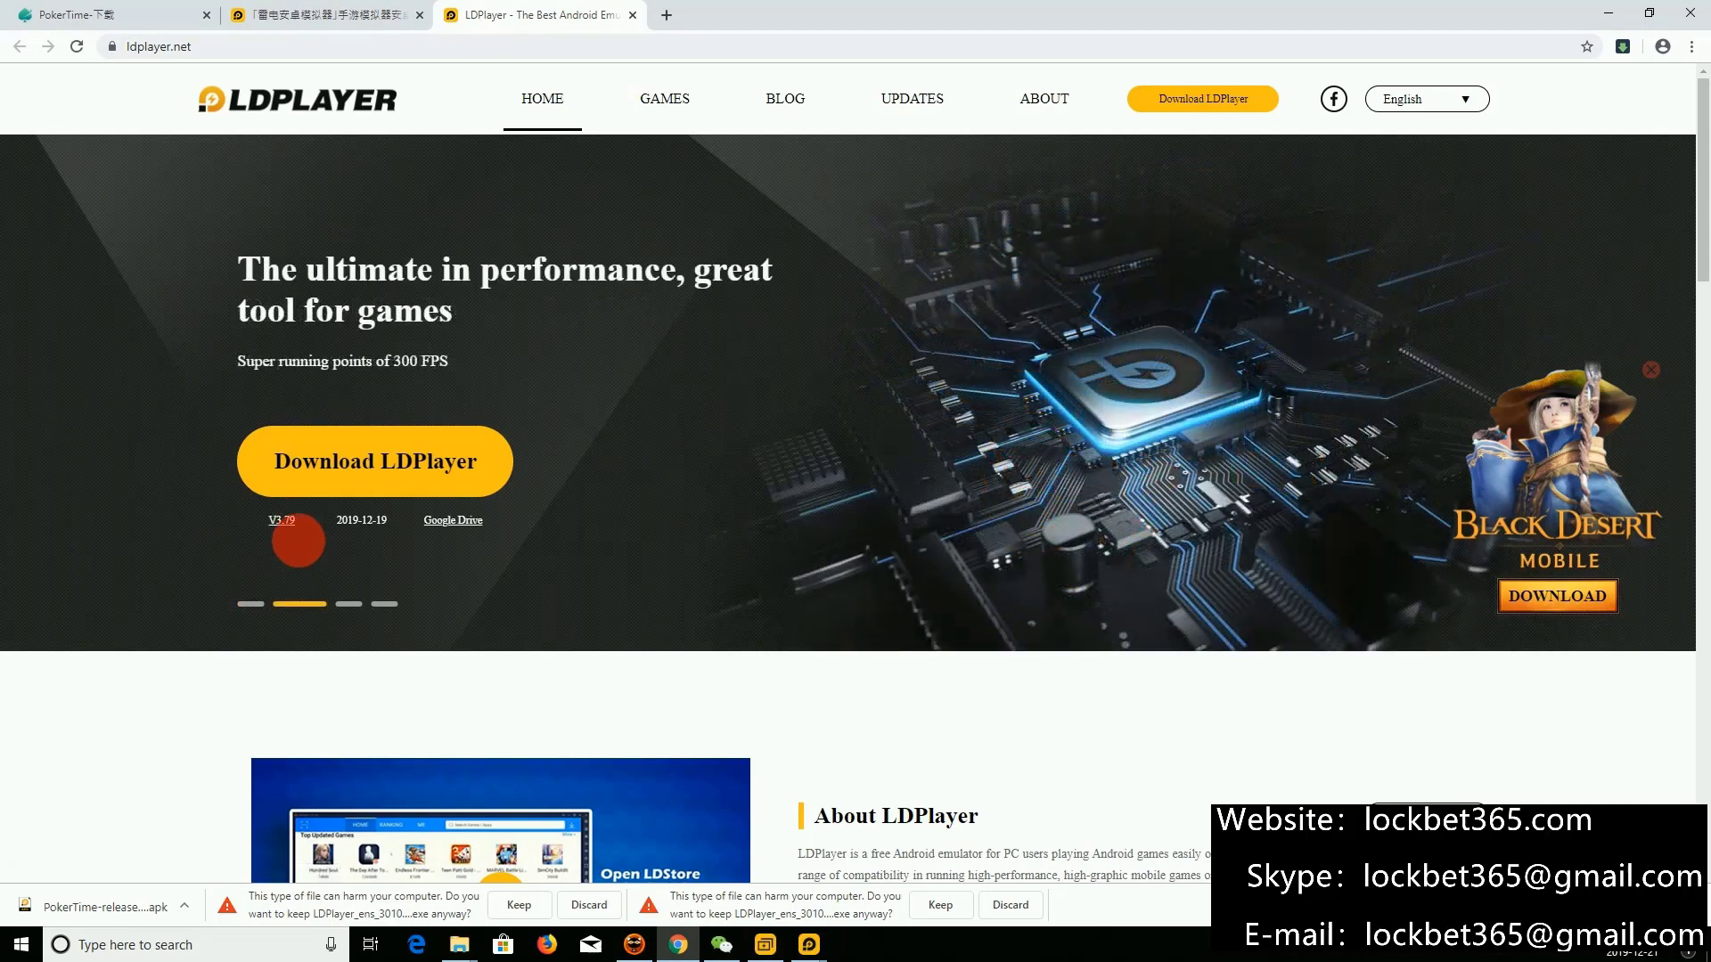
click(282, 519)
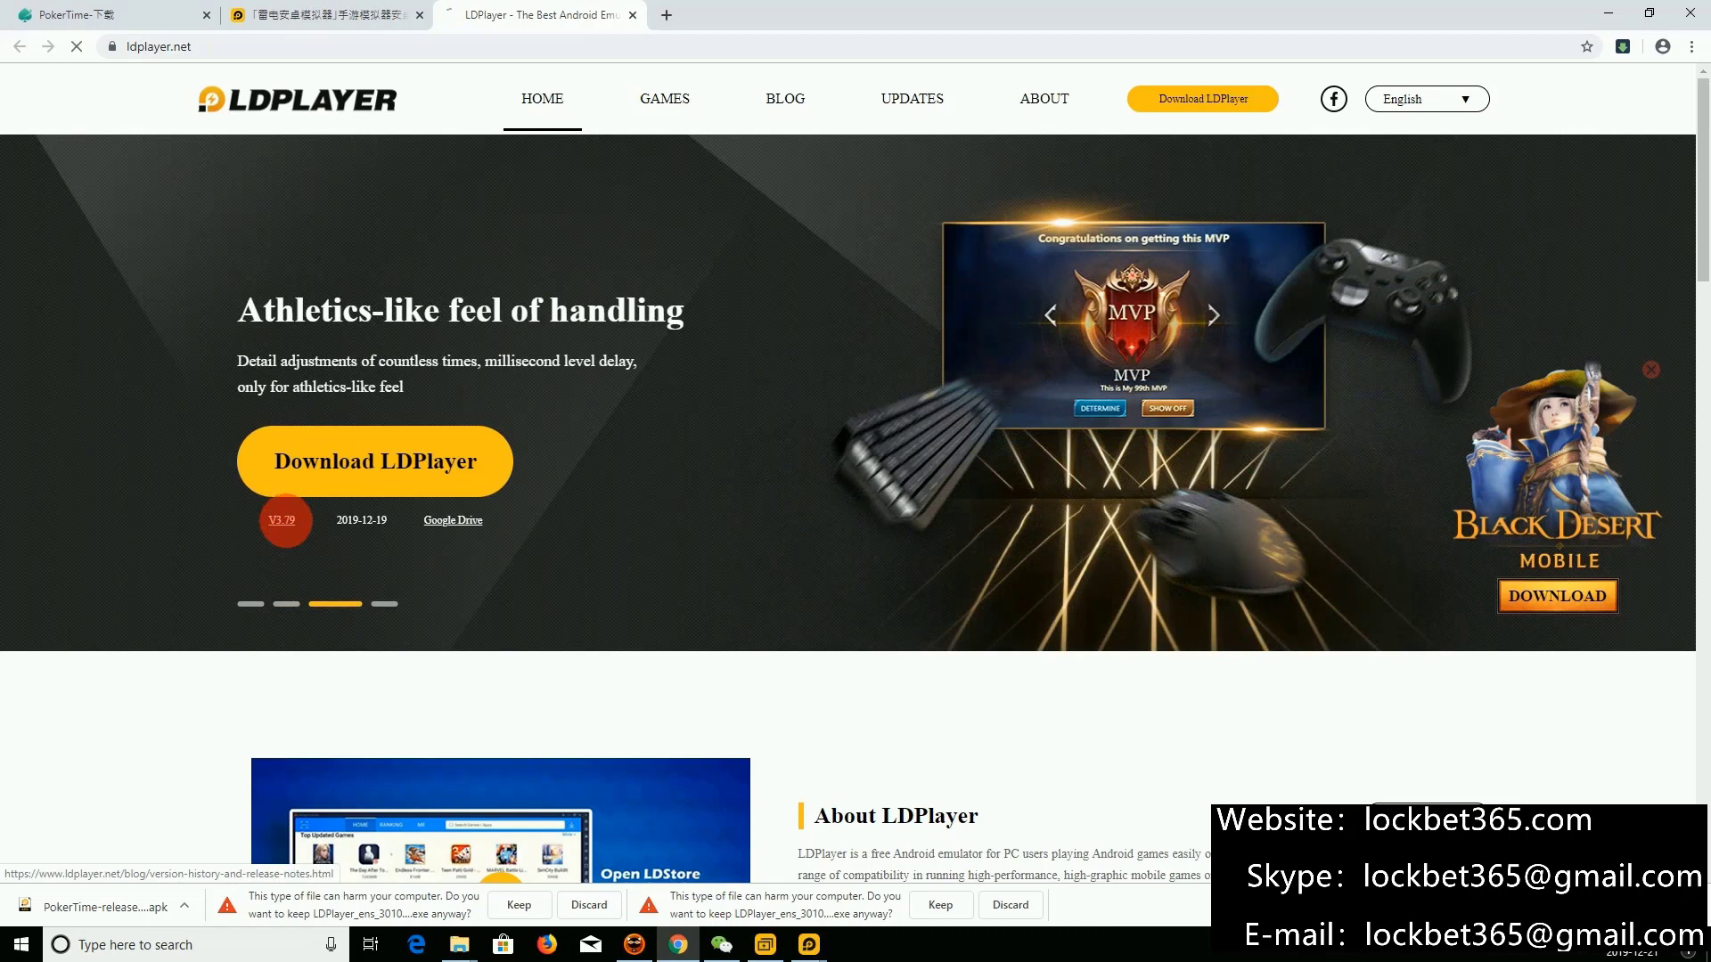